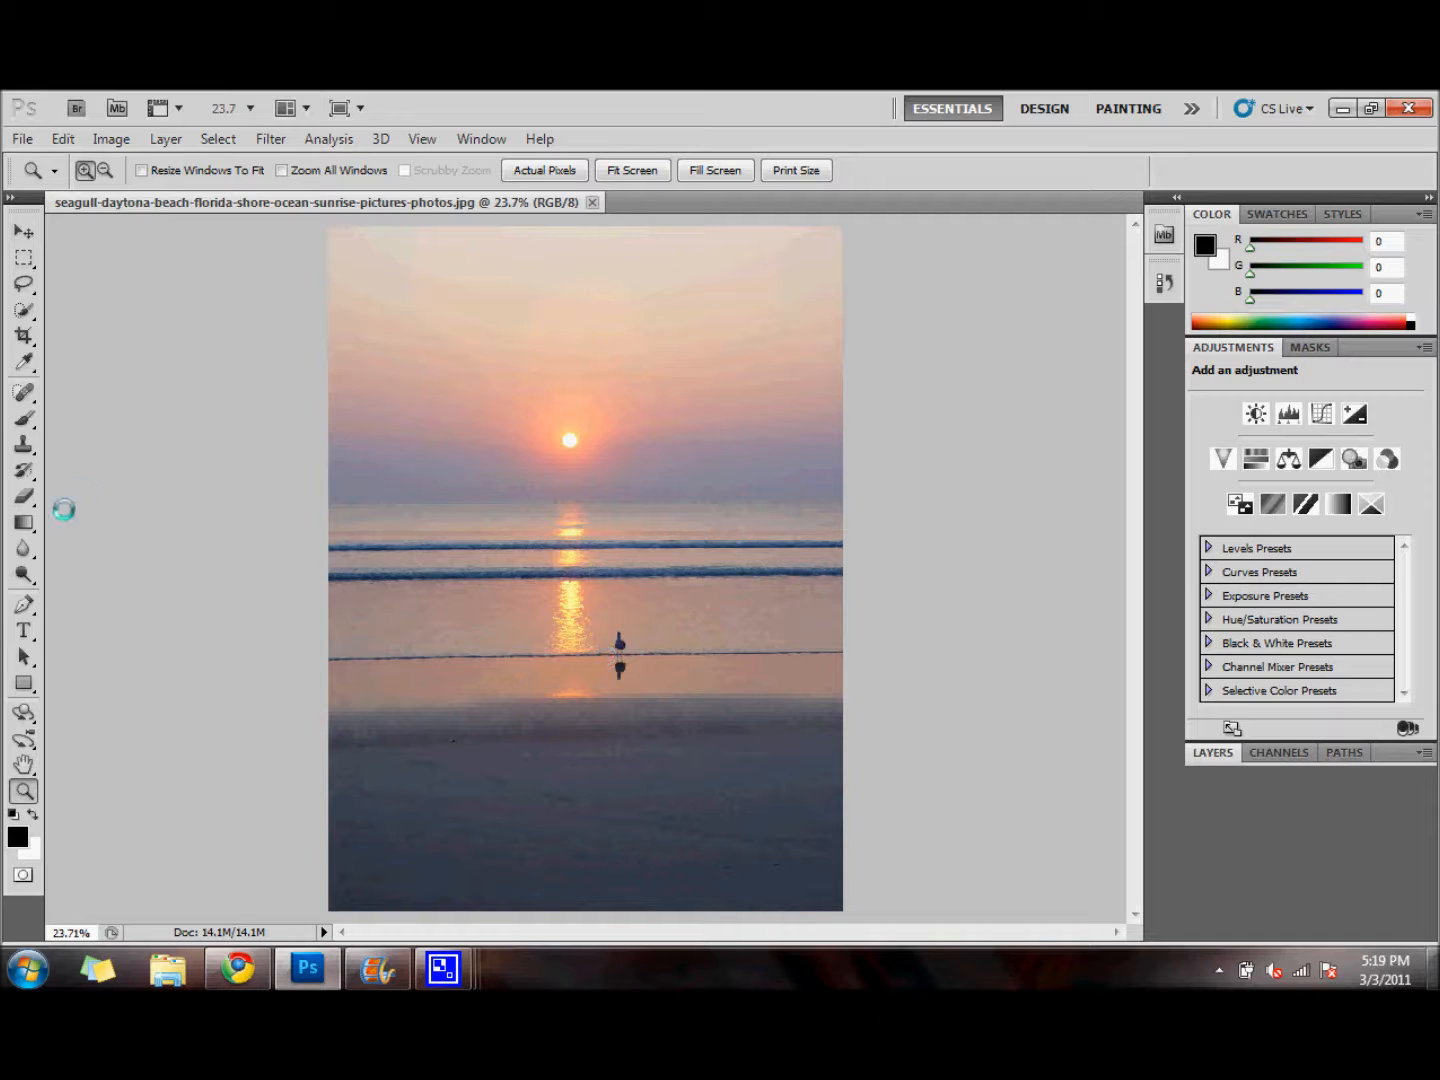
Try to remove the seagull and its reflection with the Eraser tool, and undo the erasing
{"action": "left_click", "coordinate": [24, 495]}
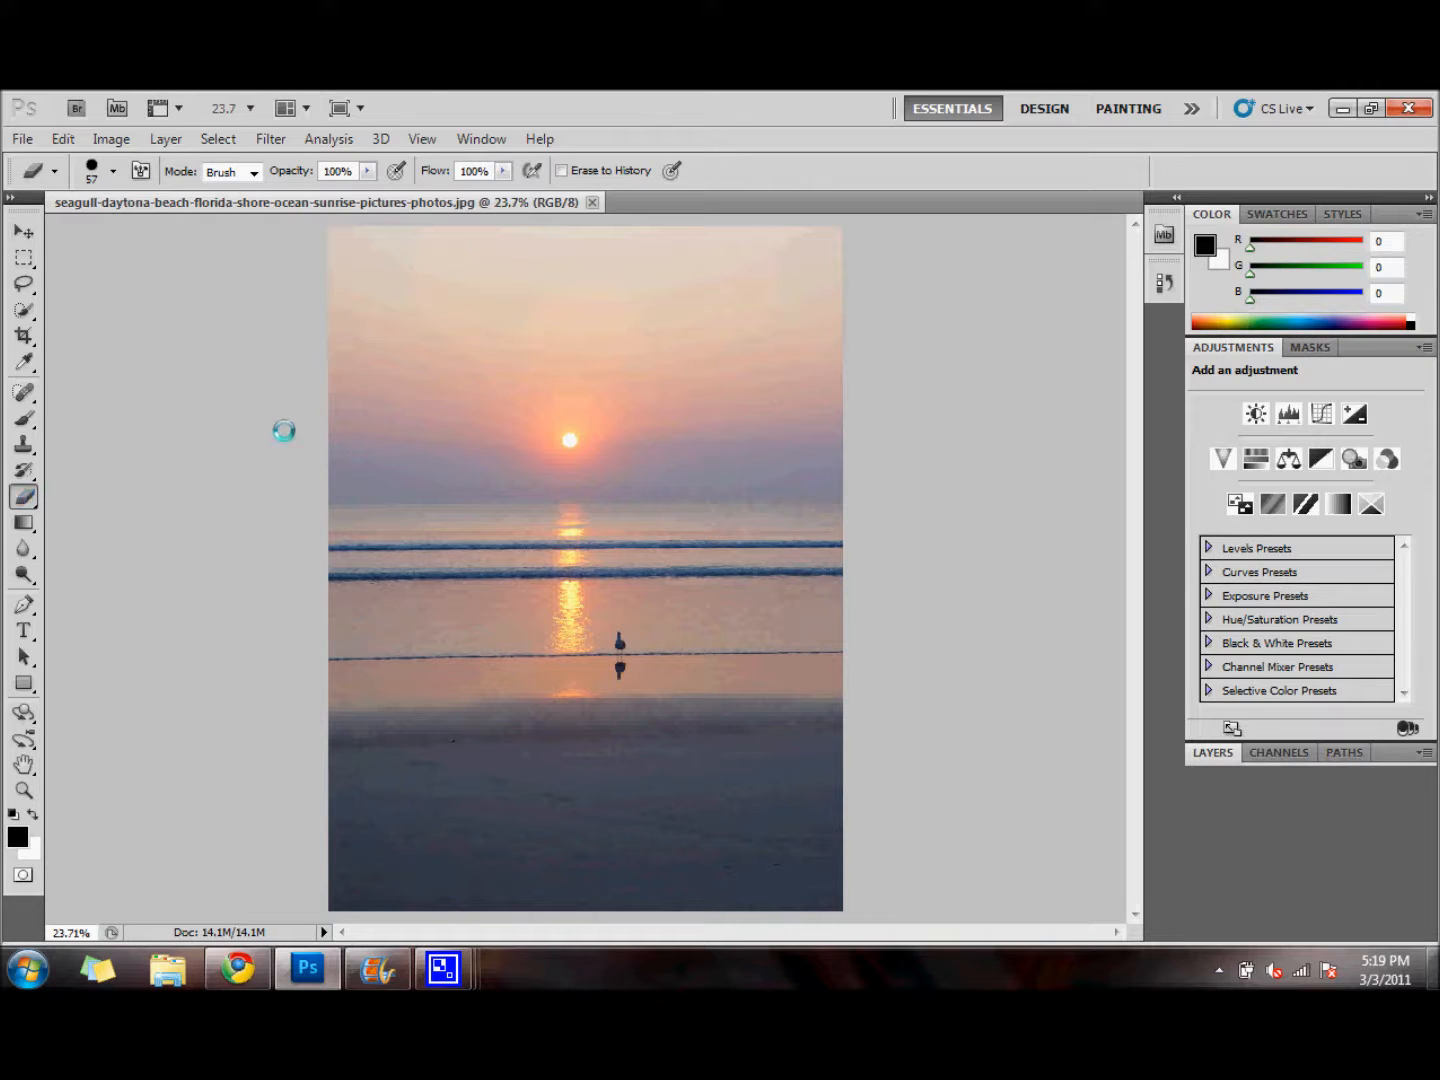
{"action": "left_click", "coordinate": [21, 495]}
{"action": "left_click", "coordinate": [62, 494]}
{"action": "mouse_move", "coordinate": [621, 632]}
{"action": "left_mouse_down"}
{"action": "mouse_move", "coordinate": [620, 662]}
{"action": "mouse_move", "coordinate": [620, 640]}
{"action": "left_mouse_up"}
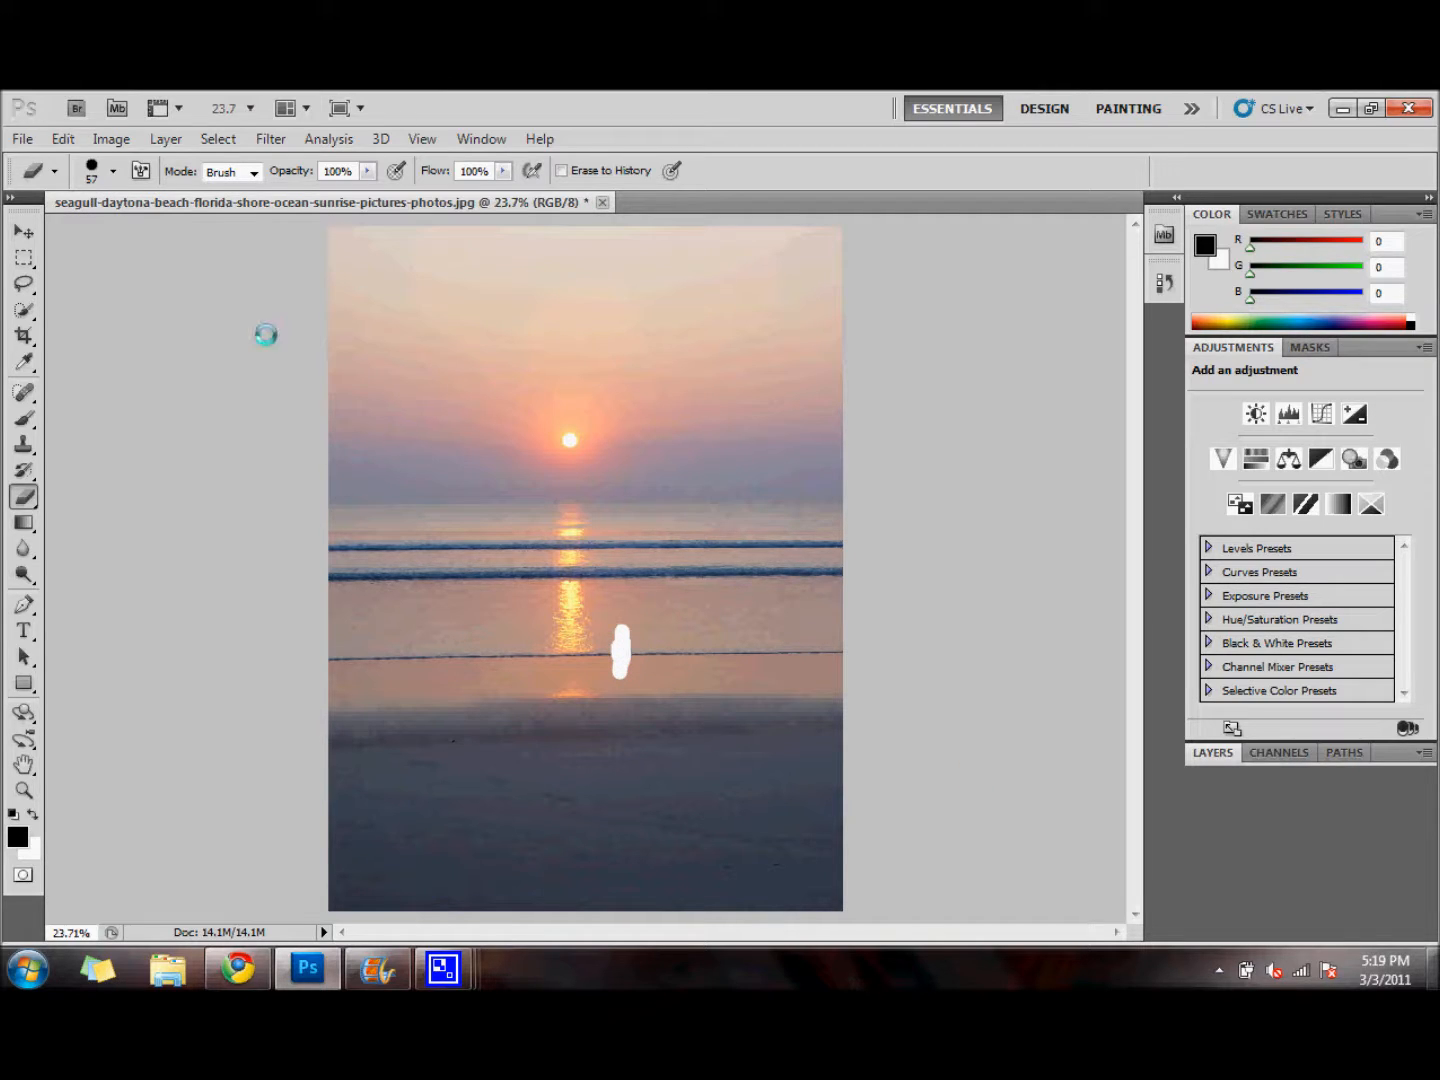
{"action": "left_click", "coordinate": [64, 139]}
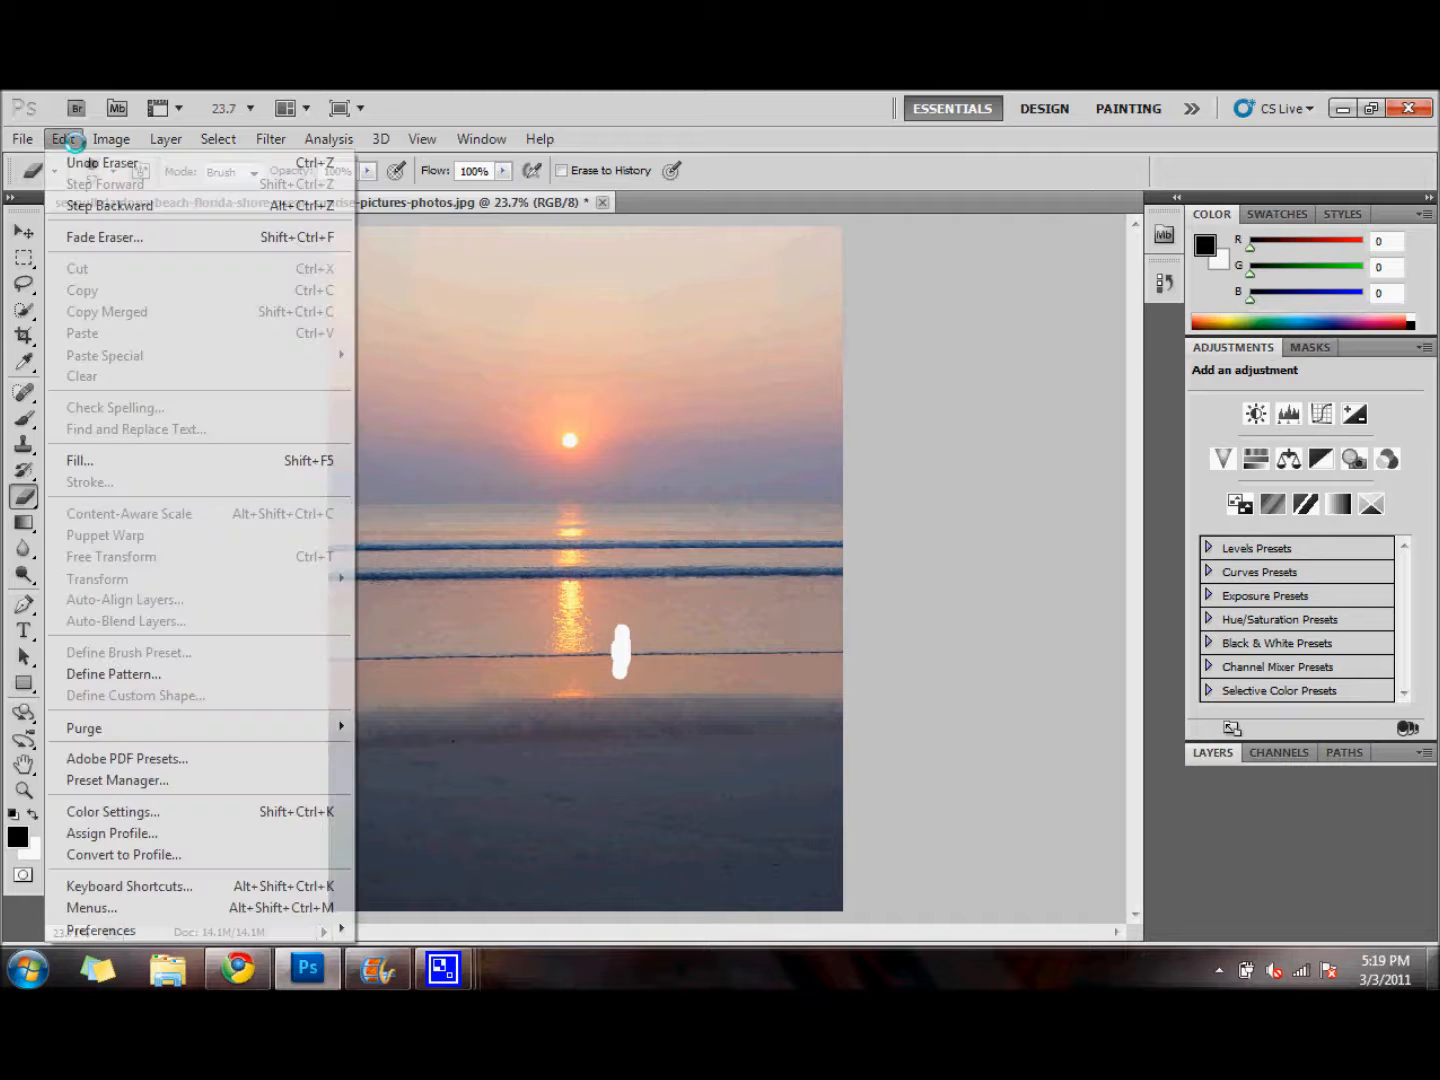
{"action": "left_click", "coordinate": [77, 158]}
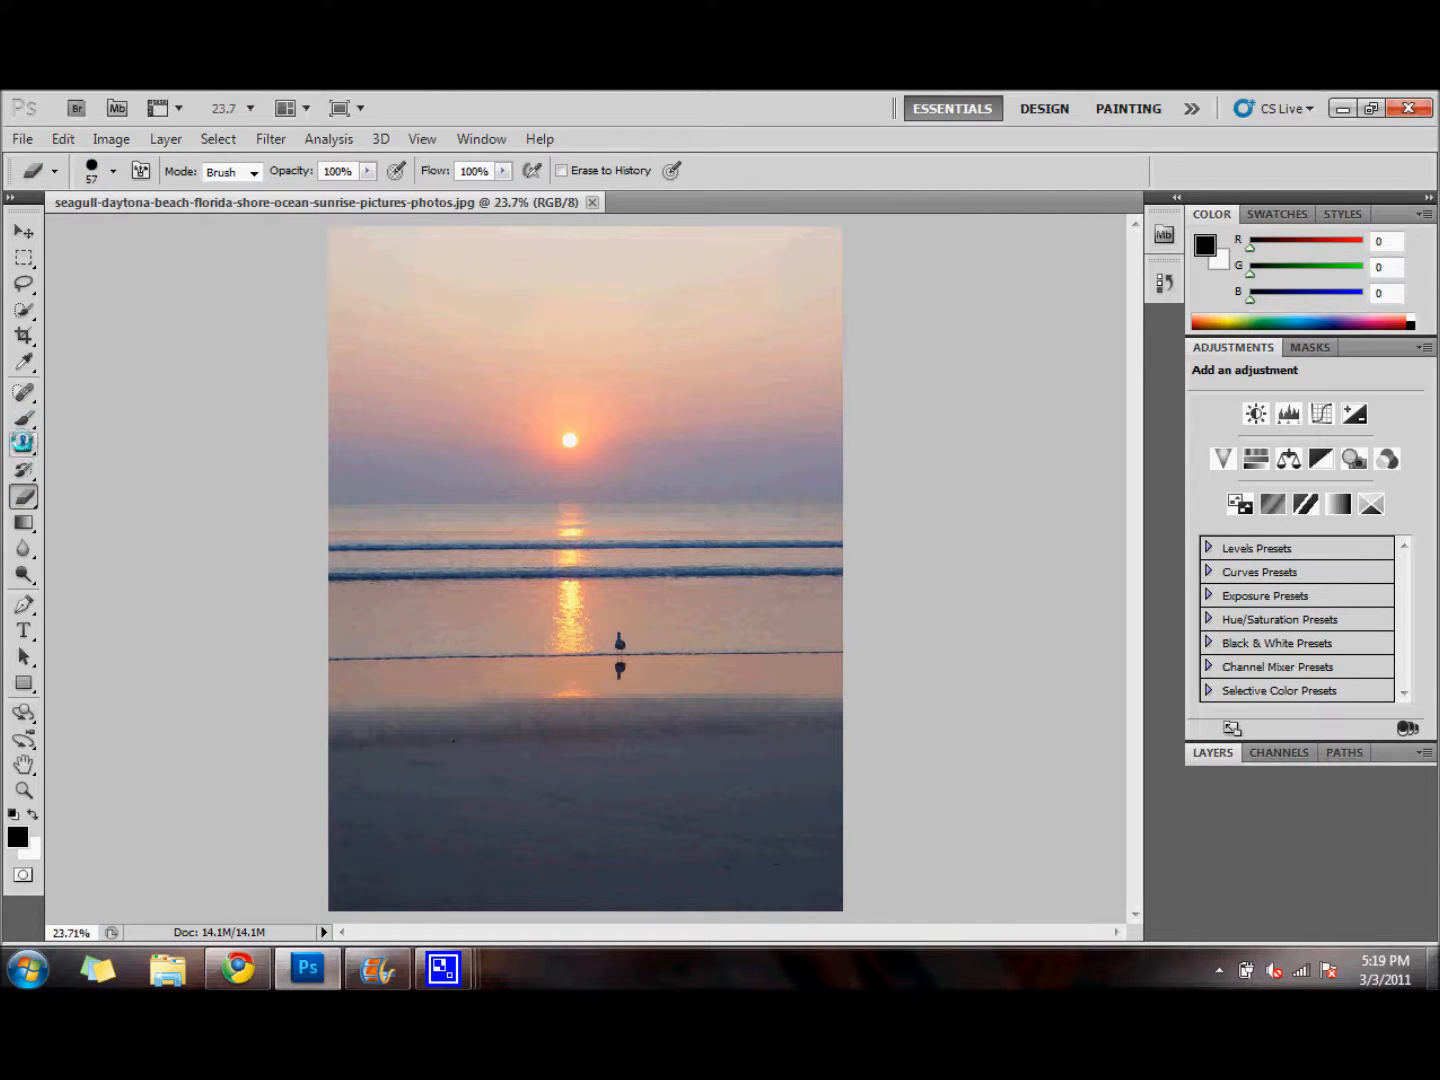
Clone the clean wet sand beside the seagull's reflection over the reflection and lower legs, using the 32 px Clone Stamp
{"action": "left_click", "coordinate": [22, 443]}
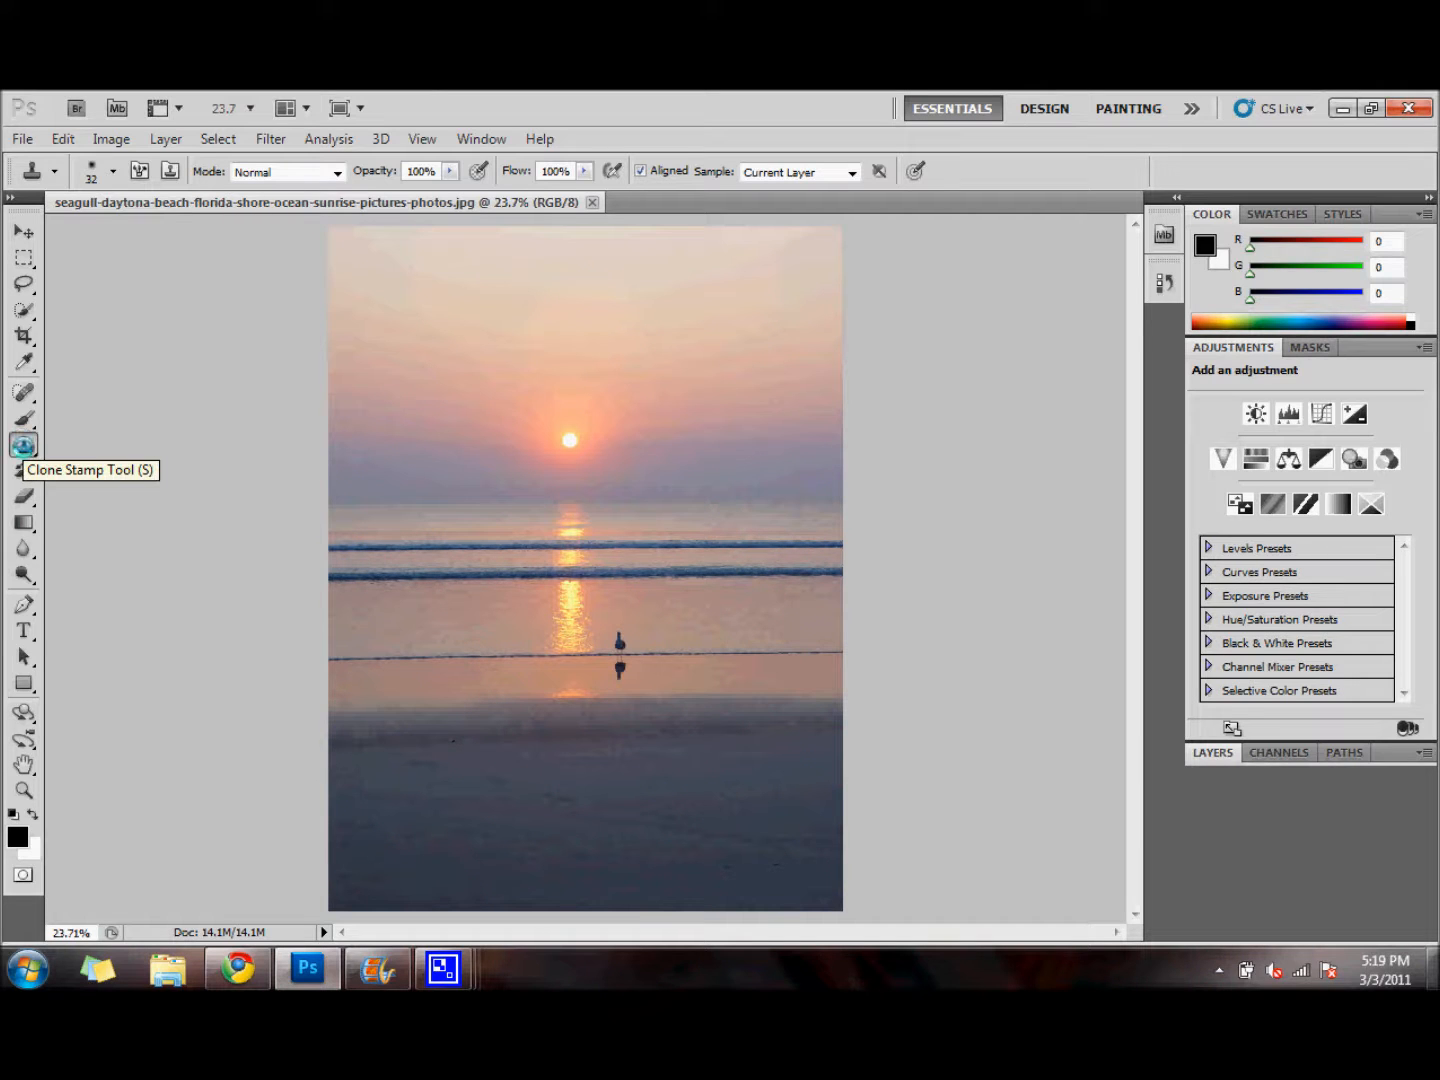
{"action": "left_click", "coordinate": [22, 790]}
{"action": "left_click", "coordinate": [620, 645]}
{"action": "left_click", "coordinate": [615, 656]}
{"action": "left_click", "coordinate": [648, 654]}
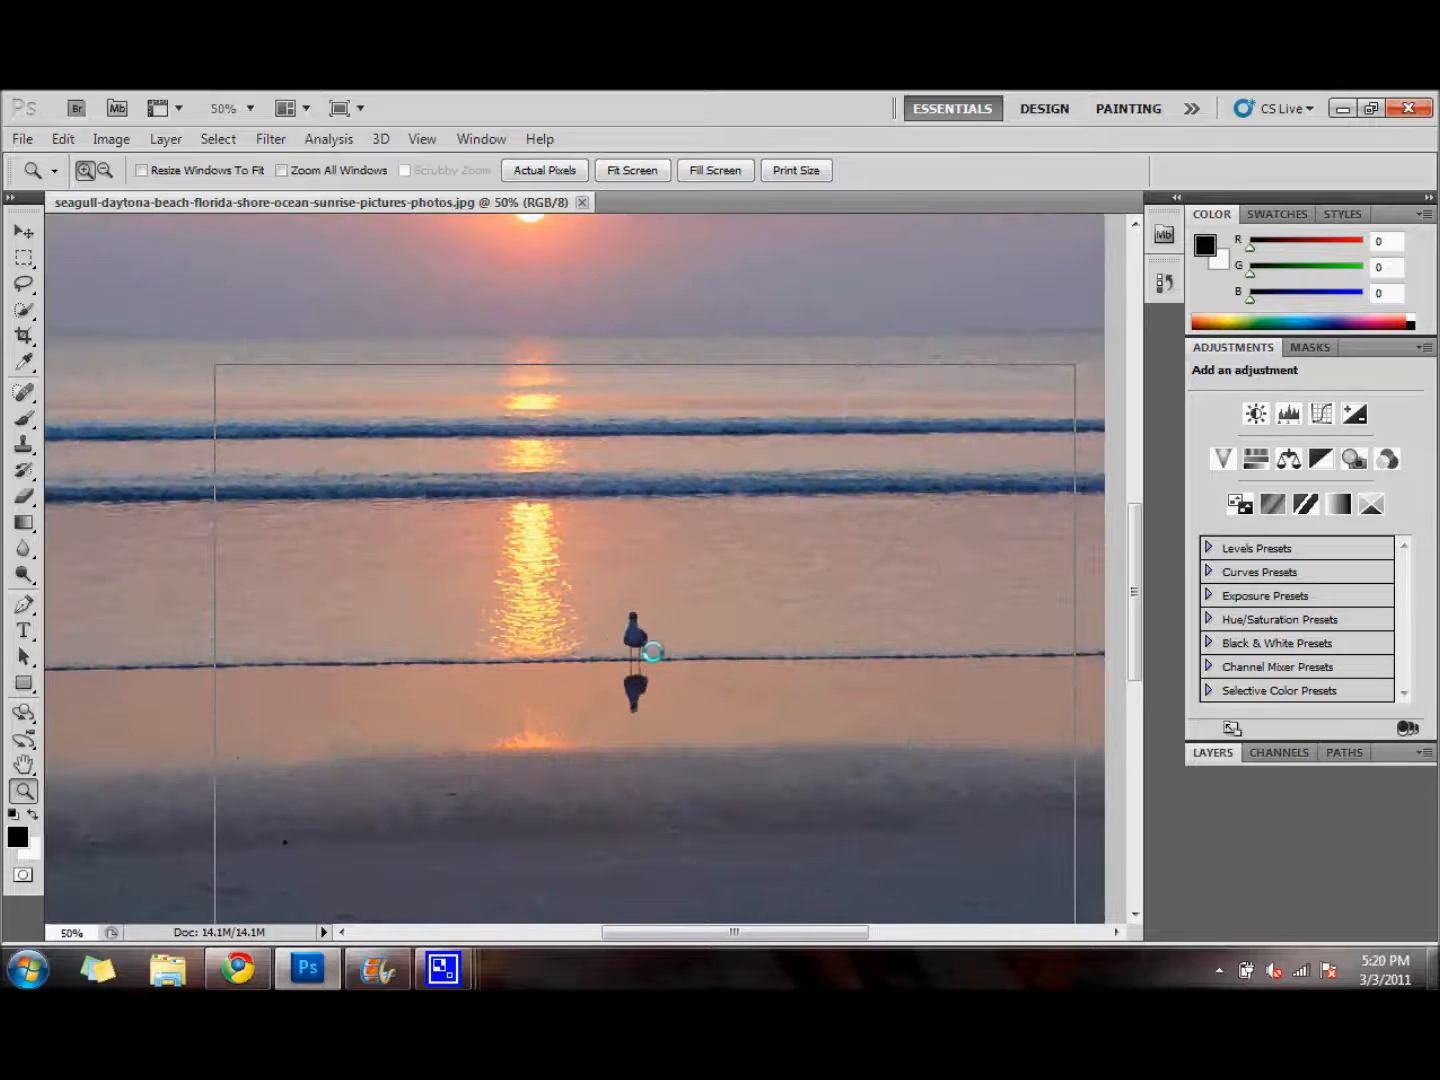
{"action": "left_click", "coordinate": [652, 652]}
{"action": "left_click", "coordinate": [652, 652]}
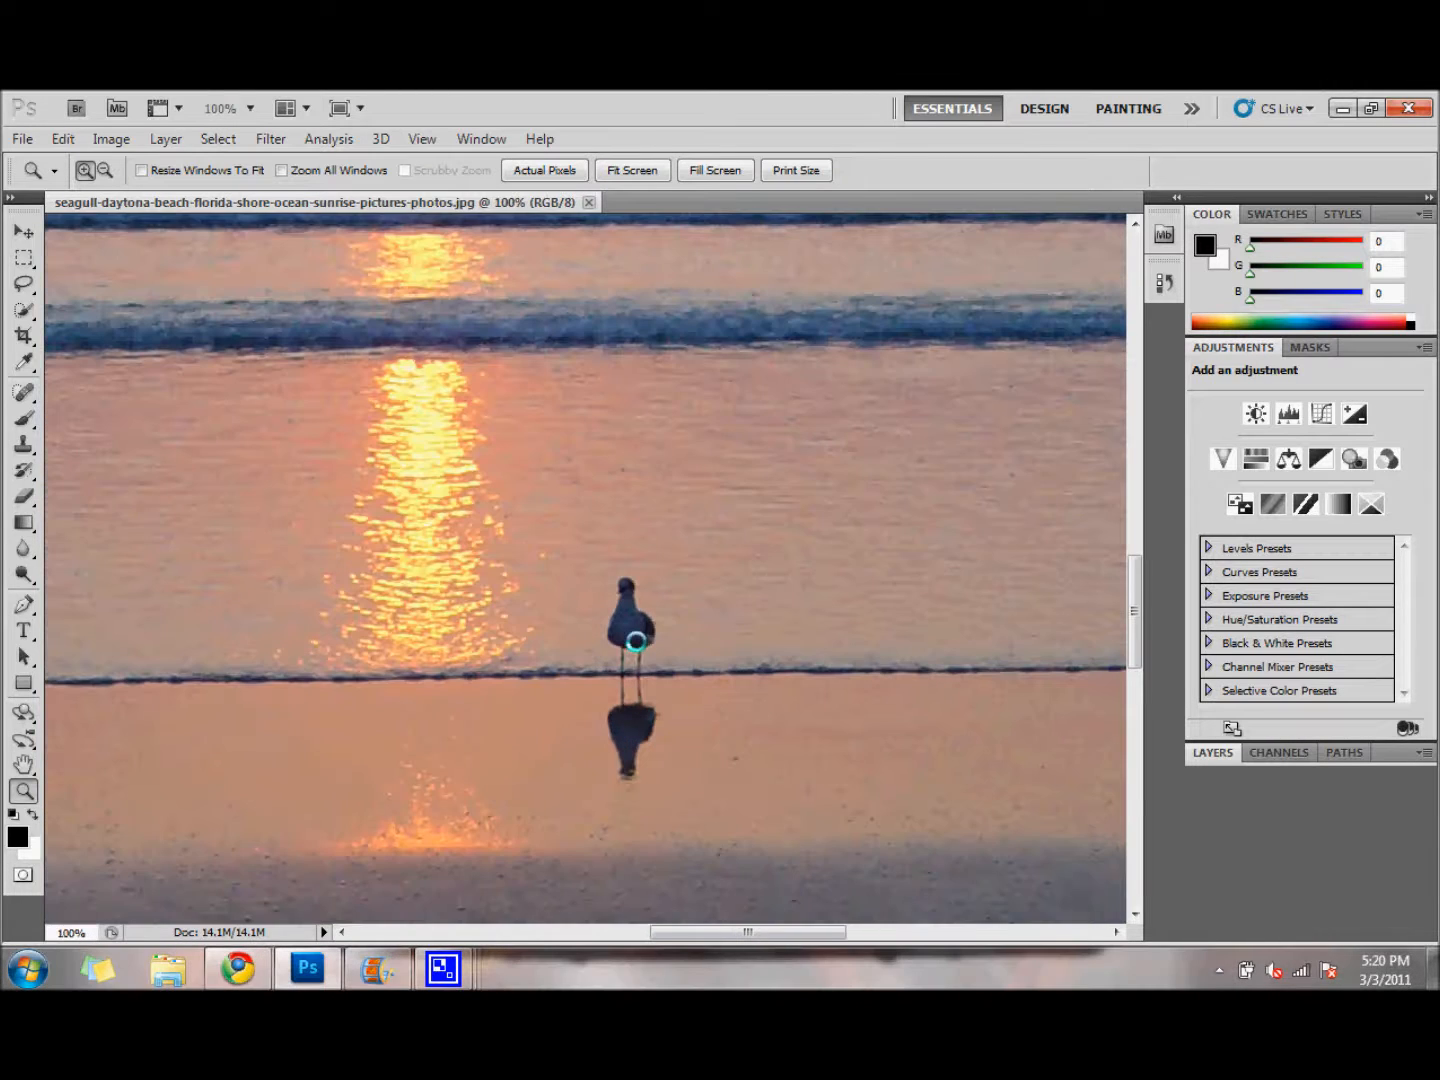
{"action": "left_click", "coordinate": [662, 656]}
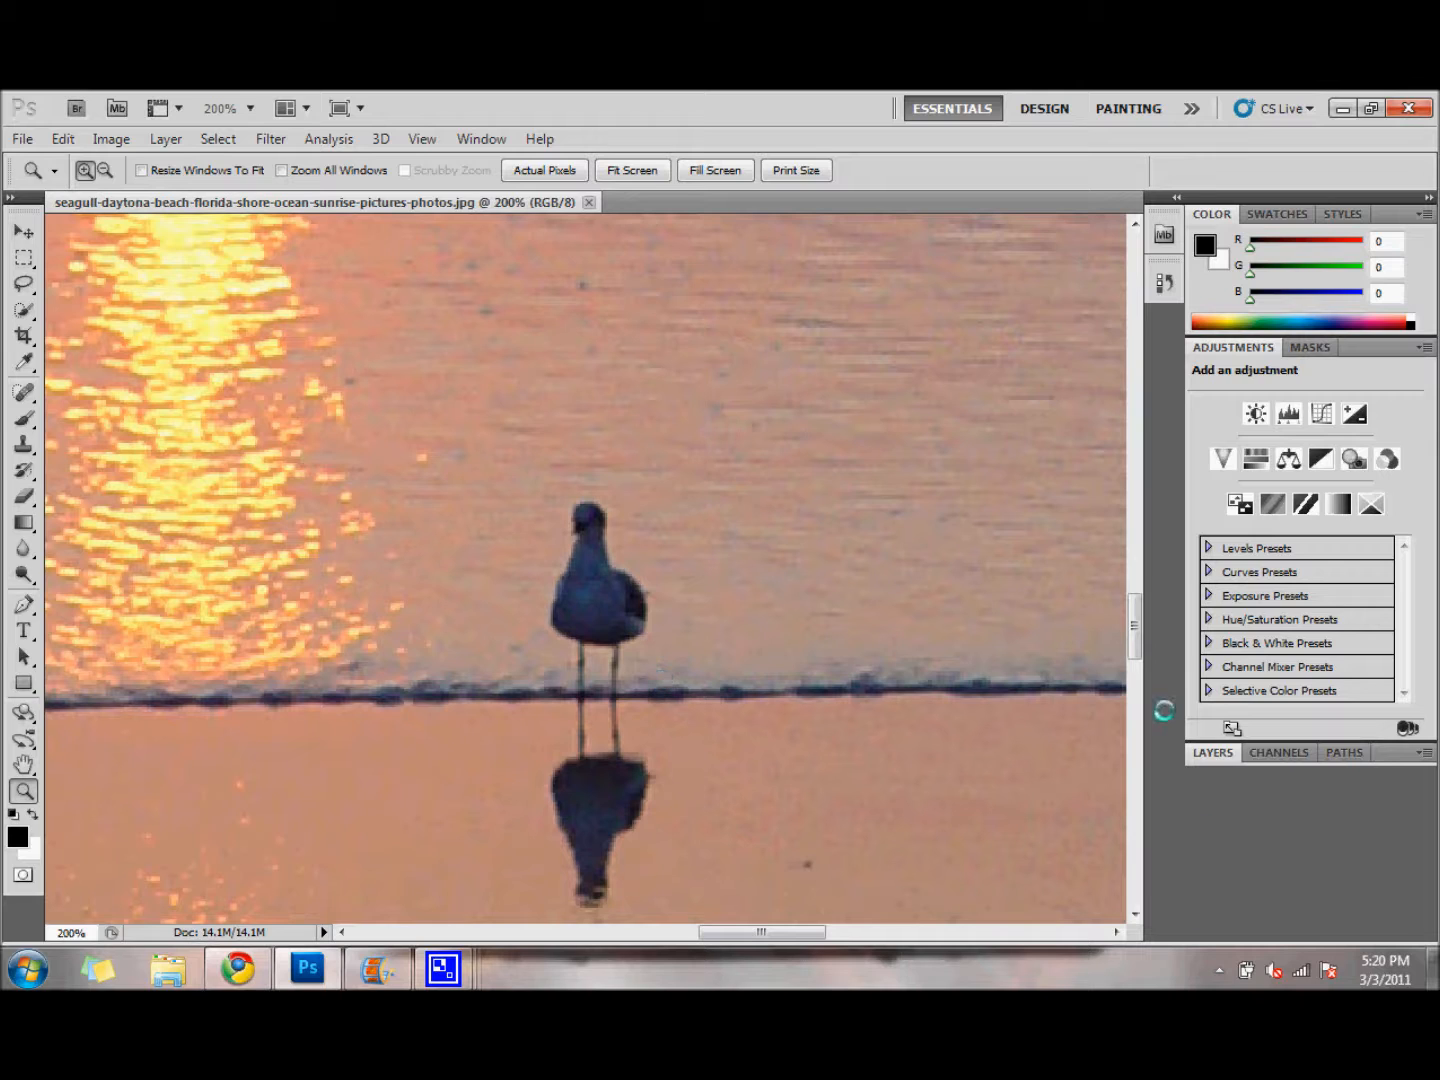
{"action": "left_click_drag", "start_coordinate": [1135, 626], "coordinate": [1135, 635]}
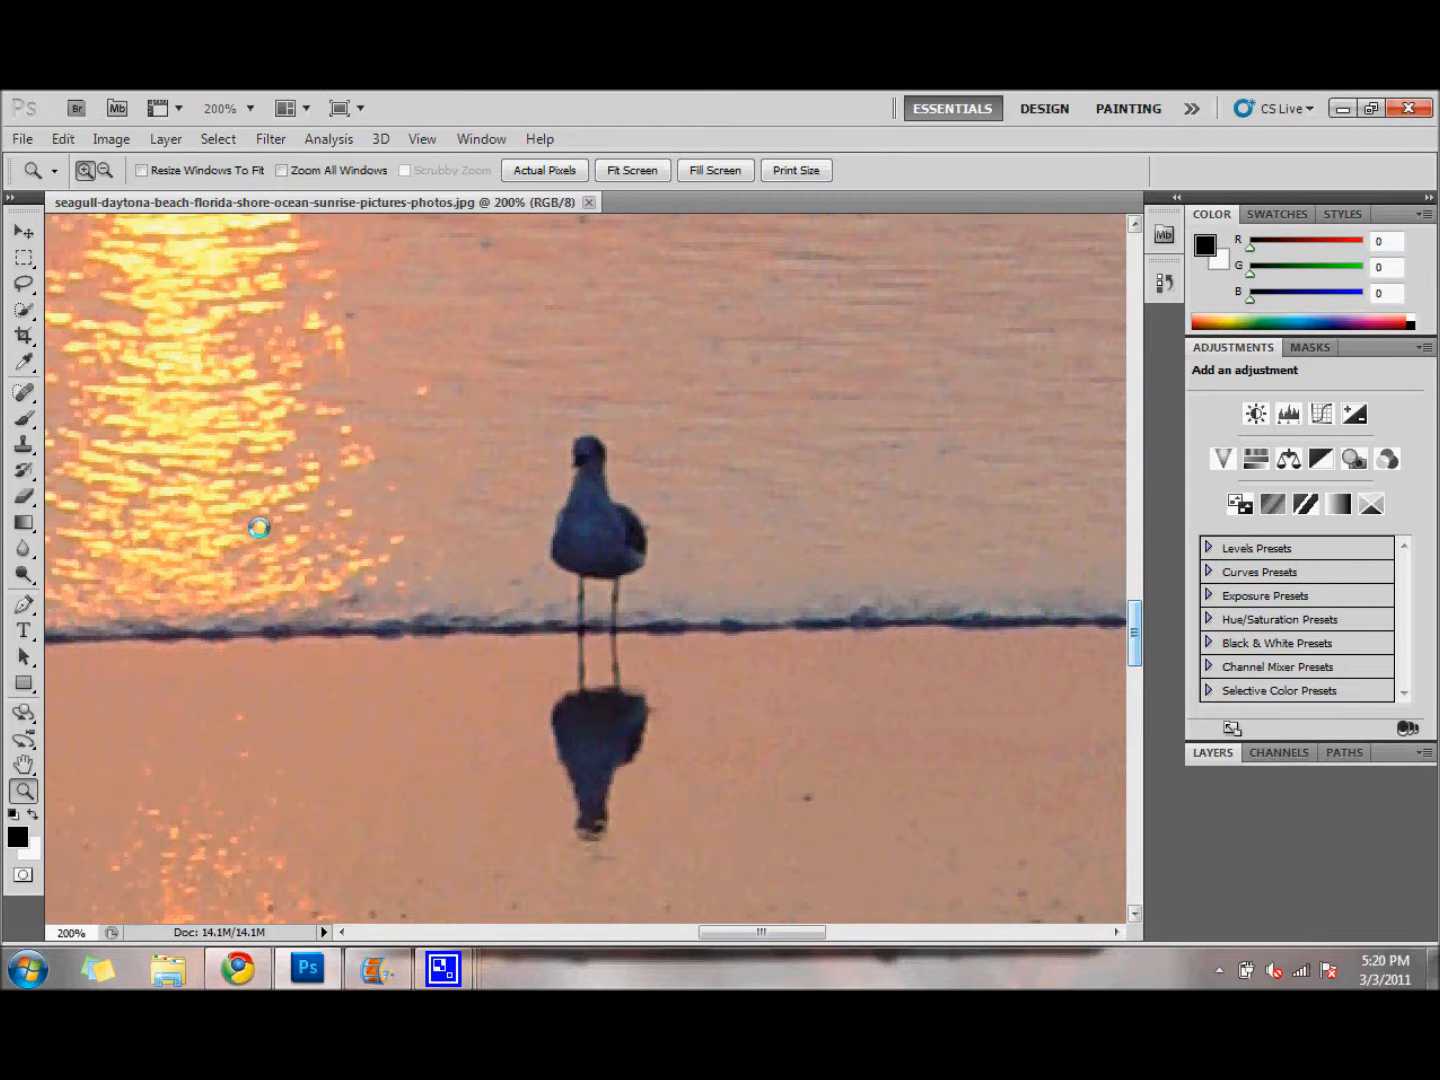
{"action": "left_click", "coordinate": [22, 446]}
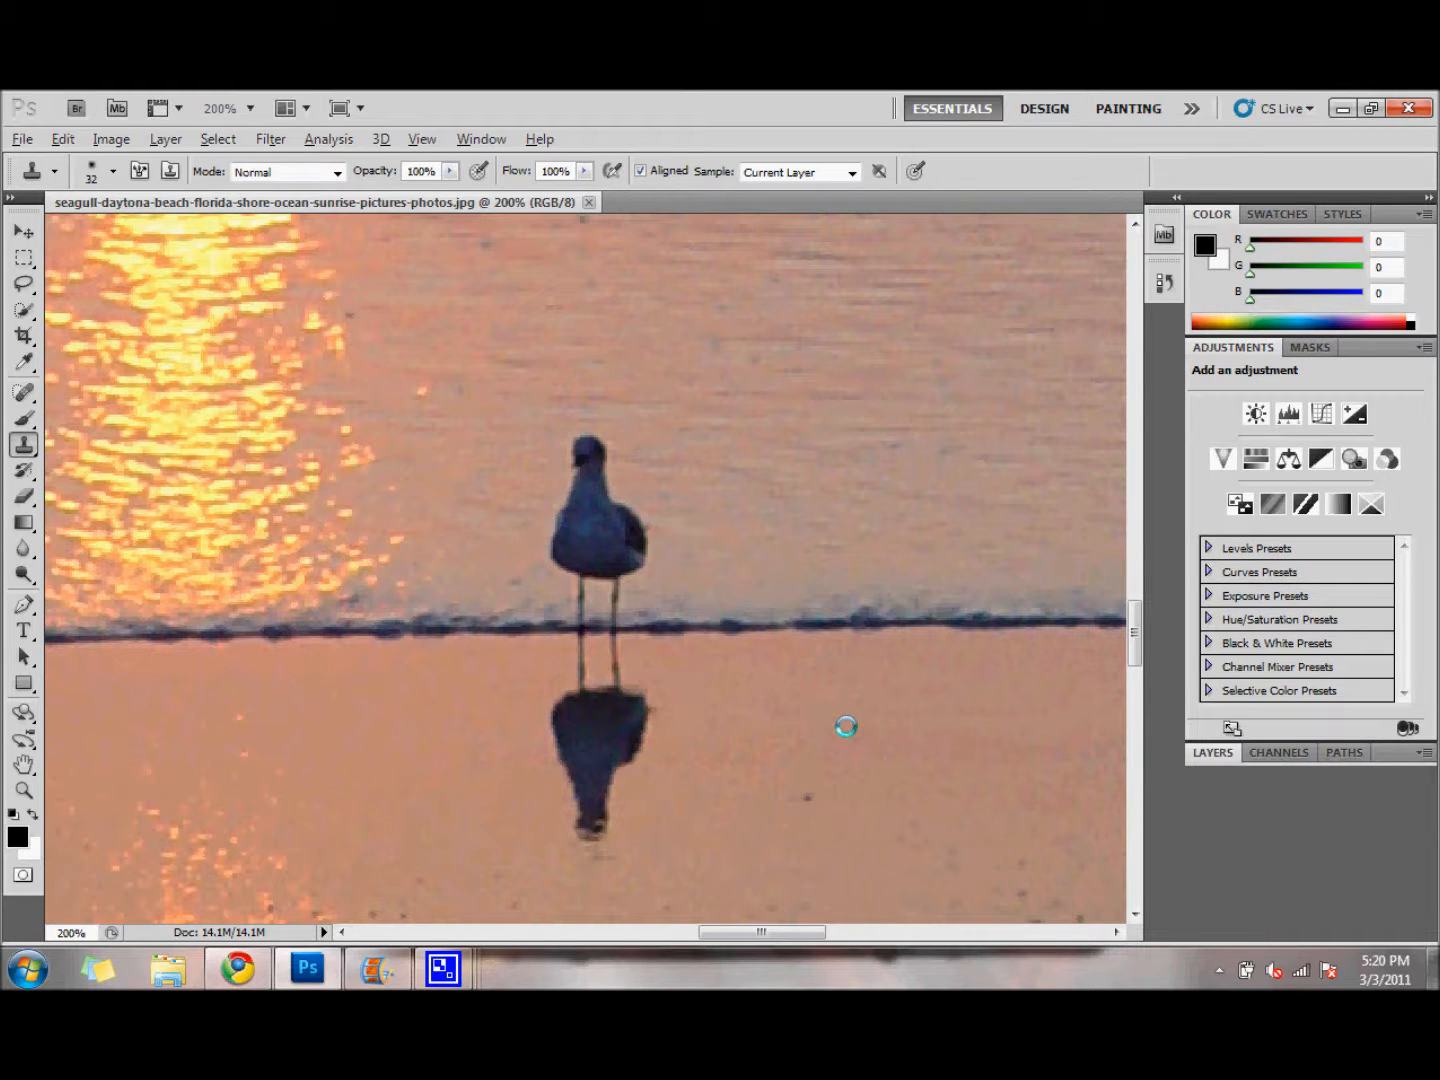
{"action": "key", "text": "alt"}
{"action": "key", "text": "alt"}
{"action": "left_click_drag", "start_coordinate": [648, 705], "coordinate": [629, 716]}
{"action": "left_click", "coordinate": [629, 716]}
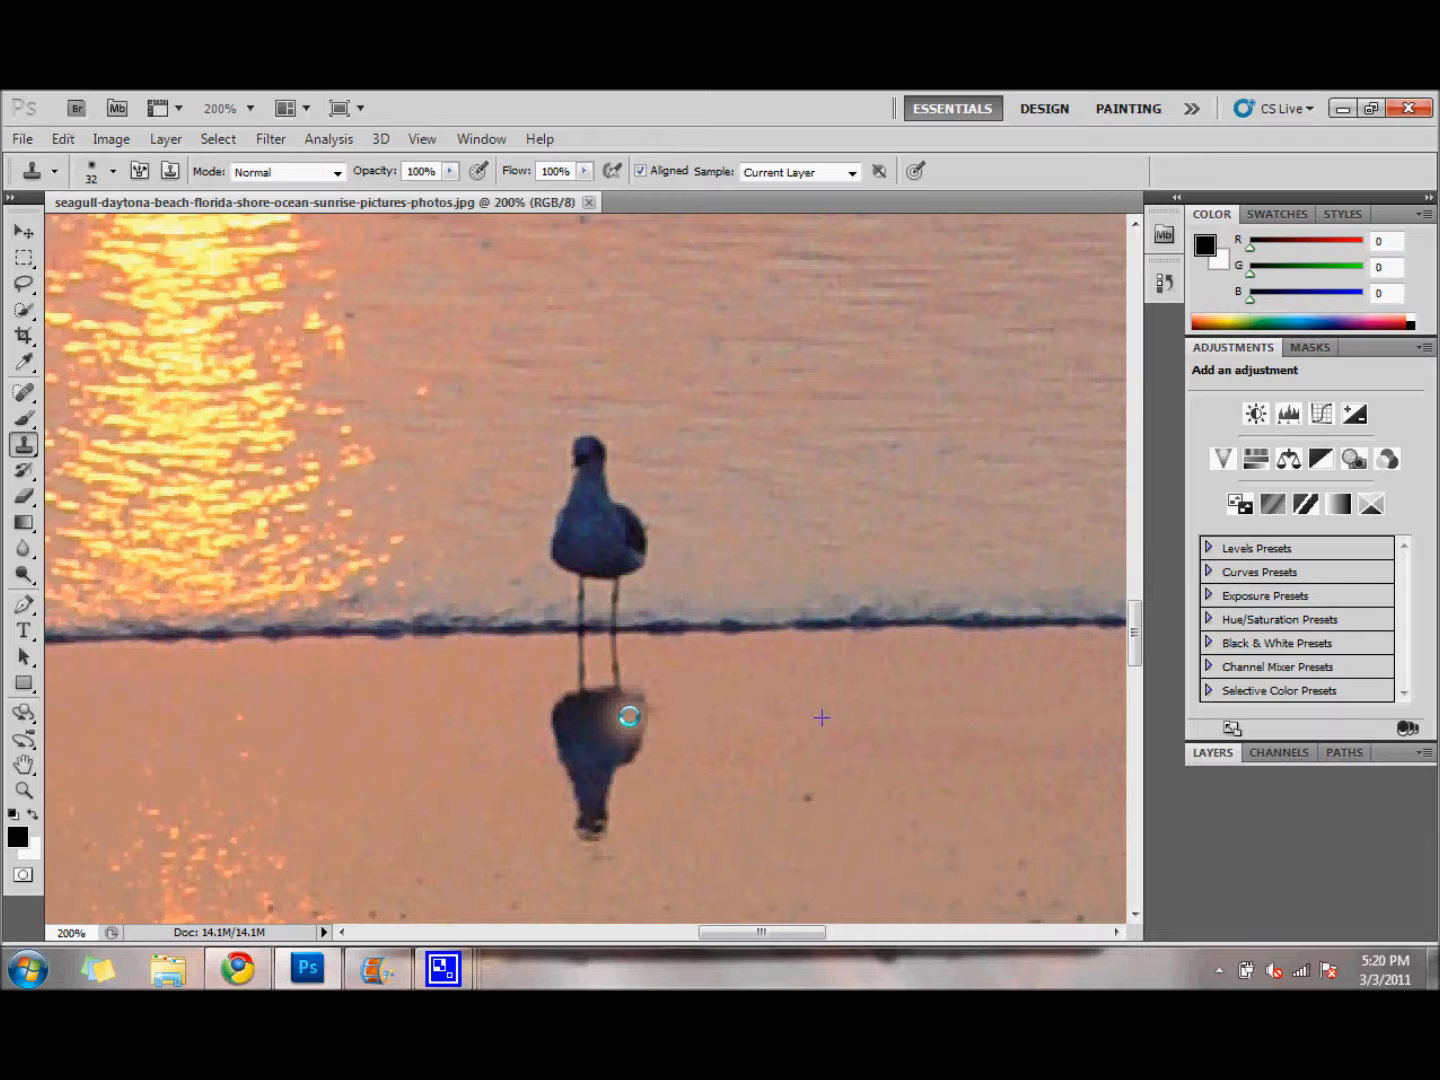
{"action": "mouse_move", "coordinate": [629, 716]}
{"action": "left_mouse_down"}
{"action": "mouse_move", "coordinate": [649, 694]}
{"action": "mouse_move", "coordinate": [610, 799]}
{"action": "mouse_move", "coordinate": [591, 823]}
{"action": "mouse_move", "coordinate": [585, 810]}
{"action": "mouse_move", "coordinate": [591, 836]}
{"action": "mouse_move", "coordinate": [559, 774]}
{"action": "mouse_move", "coordinate": [612, 712]}
{"action": "mouse_move", "coordinate": [604, 694]}
{"action": "mouse_move", "coordinate": [558, 716]}
{"action": "mouse_move", "coordinate": [627, 691]}
{"action": "mouse_move", "coordinate": [611, 681]}
{"action": "mouse_move", "coordinate": [556, 739]}
{"action": "mouse_move", "coordinate": [581, 742]}
{"action": "mouse_move", "coordinate": [575, 681]}
{"action": "mouse_move", "coordinate": [601, 675]}
{"action": "mouse_move", "coordinate": [574, 666]}
{"action": "mouse_move", "coordinate": [594, 668]}
{"action": "mouse_move", "coordinate": [573, 694]}
{"action": "left_mouse_up"}
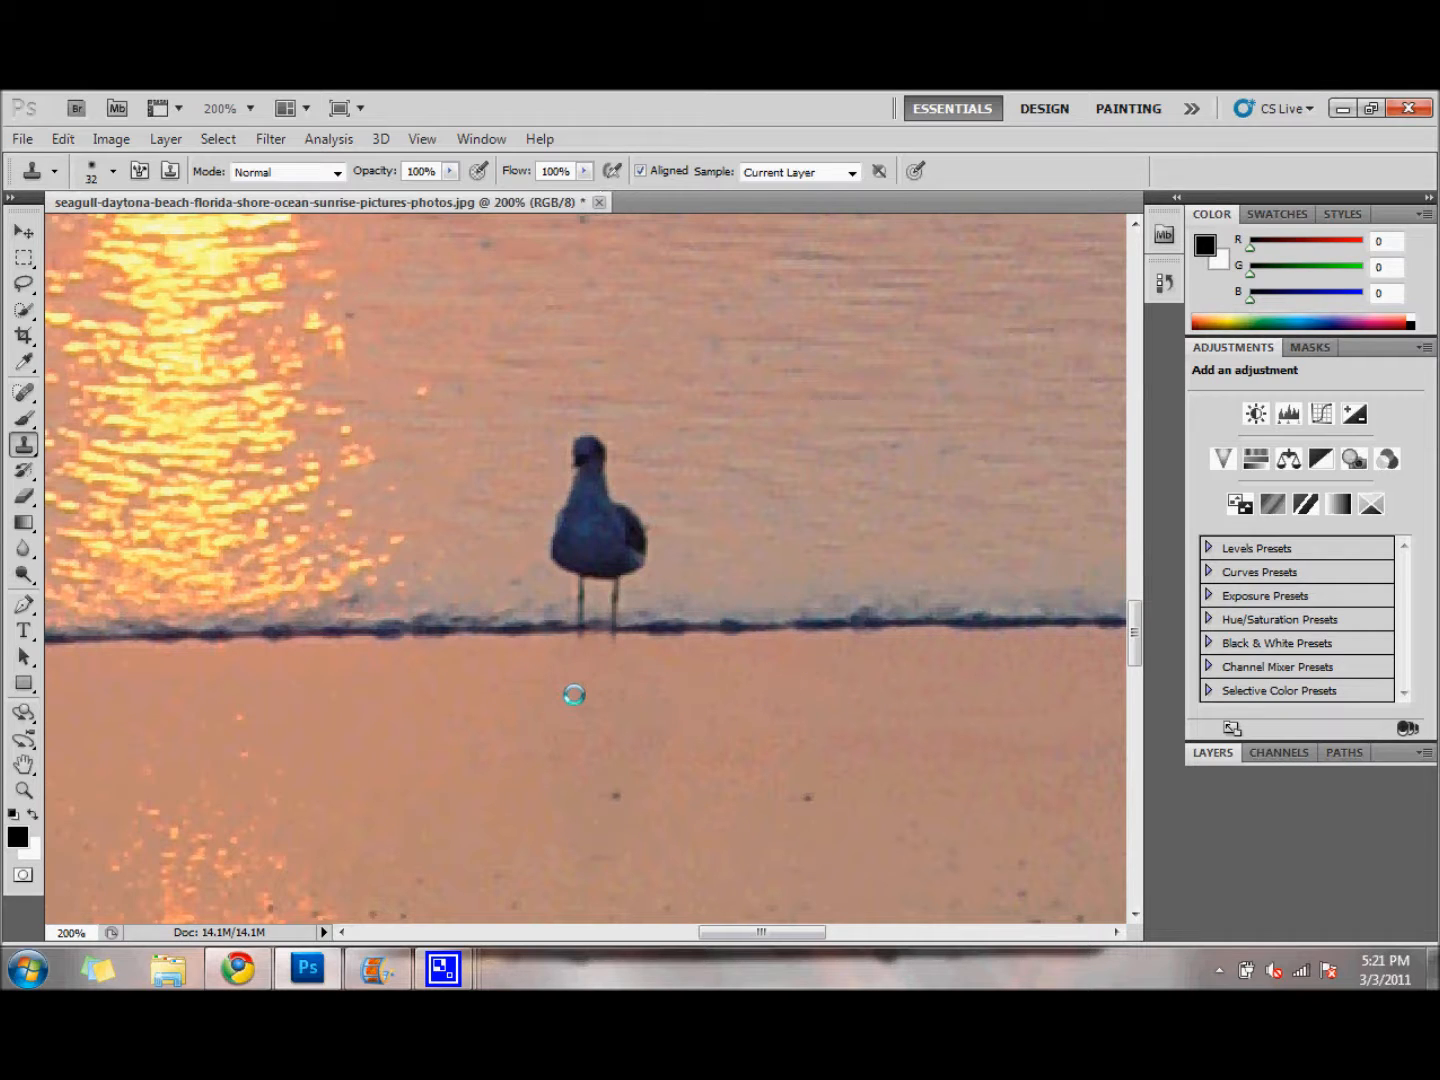
Sample the open water beside the seagull's head and clone it over the bird's head, body and upper legs
{"action": "left_click_drag", "start_coordinate": [598, 592], "coordinate": [562, 517]}
{"action": "key", "text": "ctrl+z"}
{"action": "left_click", "coordinate": [791, 445], "text": "alt"}
{"action": "left_click", "coordinate": [597, 449]}
{"action": "mouse_move", "coordinate": [588, 449]}
{"action": "left_mouse_down"}
{"action": "mouse_move", "coordinate": [595, 488]}
{"action": "mouse_move", "coordinate": [633, 501]}
{"action": "mouse_move", "coordinate": [559, 500]}
{"action": "mouse_move", "coordinate": [557, 536]}
{"action": "mouse_move", "coordinate": [614, 537]}
{"action": "mouse_move", "coordinate": [621, 555]}
{"action": "mouse_move", "coordinate": [566, 562]}
{"action": "mouse_move", "coordinate": [626, 569]}
{"action": "mouse_move", "coordinate": [582, 575]}
{"action": "mouse_move", "coordinate": [616, 587]}
{"action": "mouse_move", "coordinate": [602, 584]}
{"action": "left_mouse_up"}
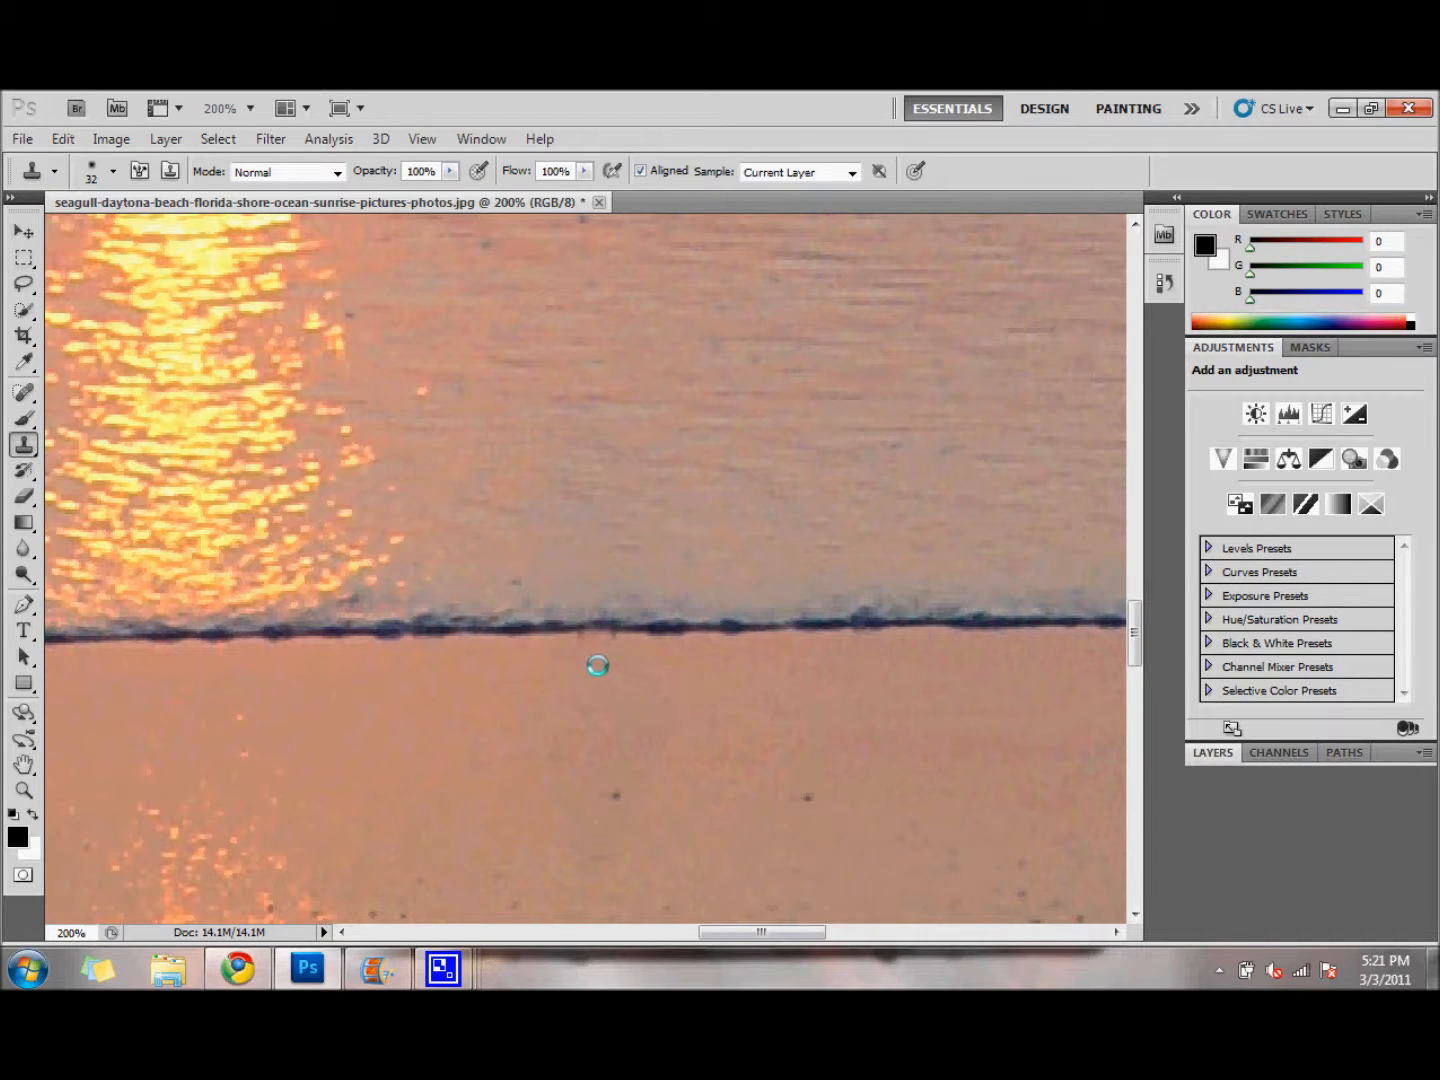
Reduce the Clone Stamp brush to 5 px, clone away the leg remnants just under the shoreline, and fit the whole photo on screen
{"action": "left_click", "coordinate": [172, 376]}
{"action": "left_click", "coordinate": [113, 171]}
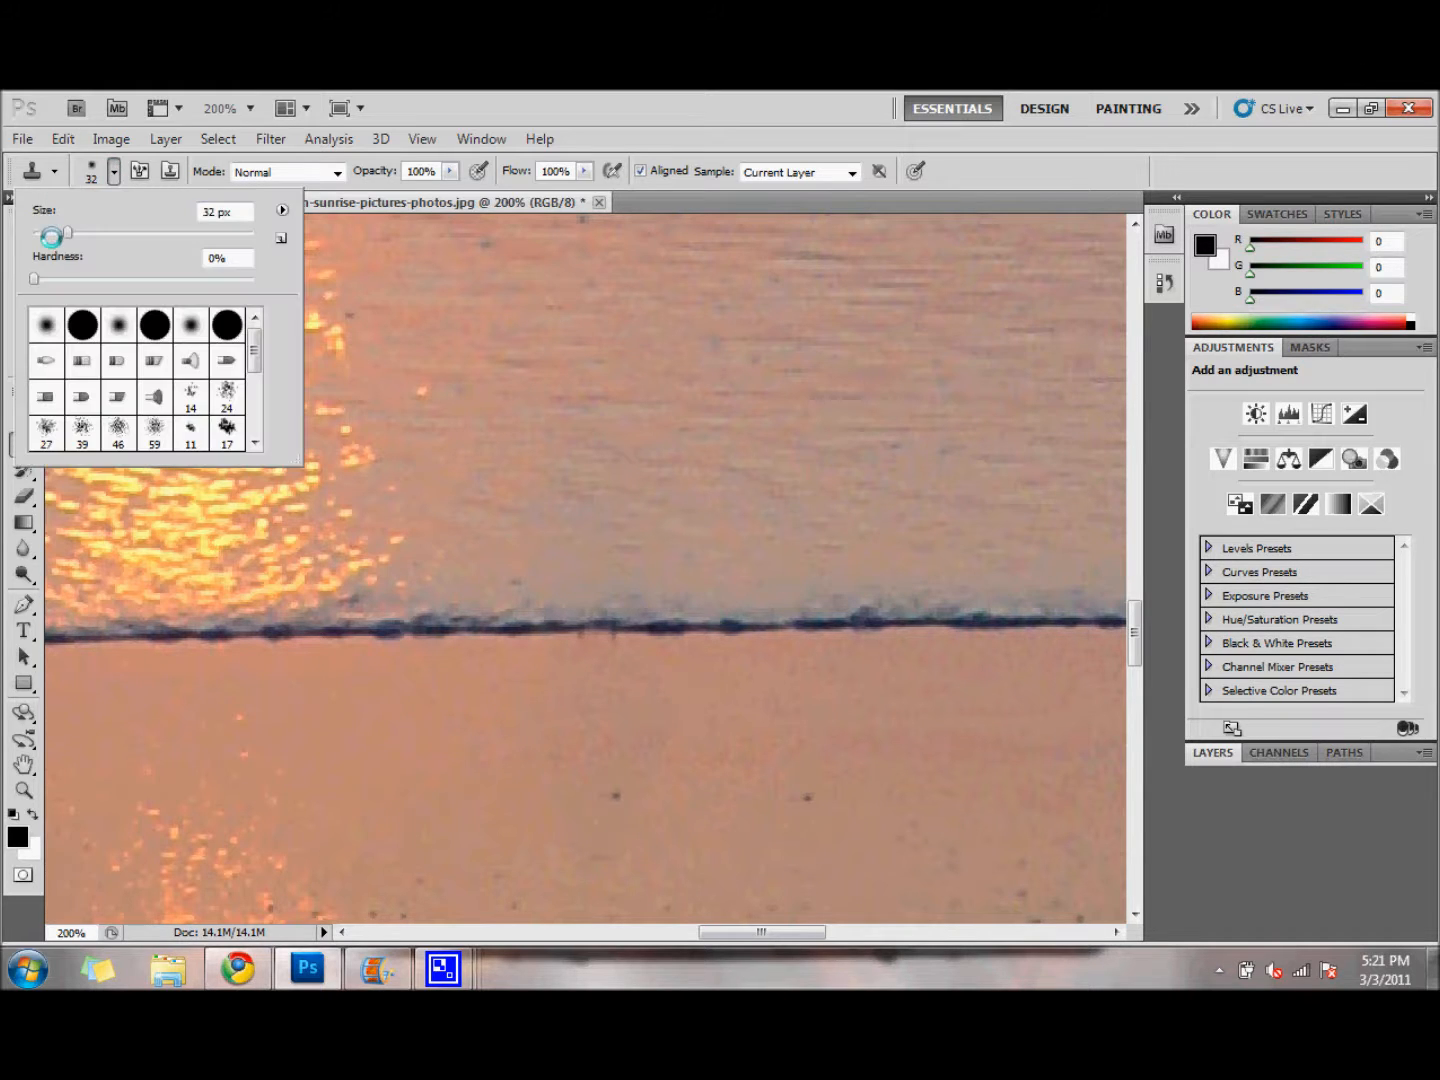
{"action": "left_click", "coordinate": [41, 232]}
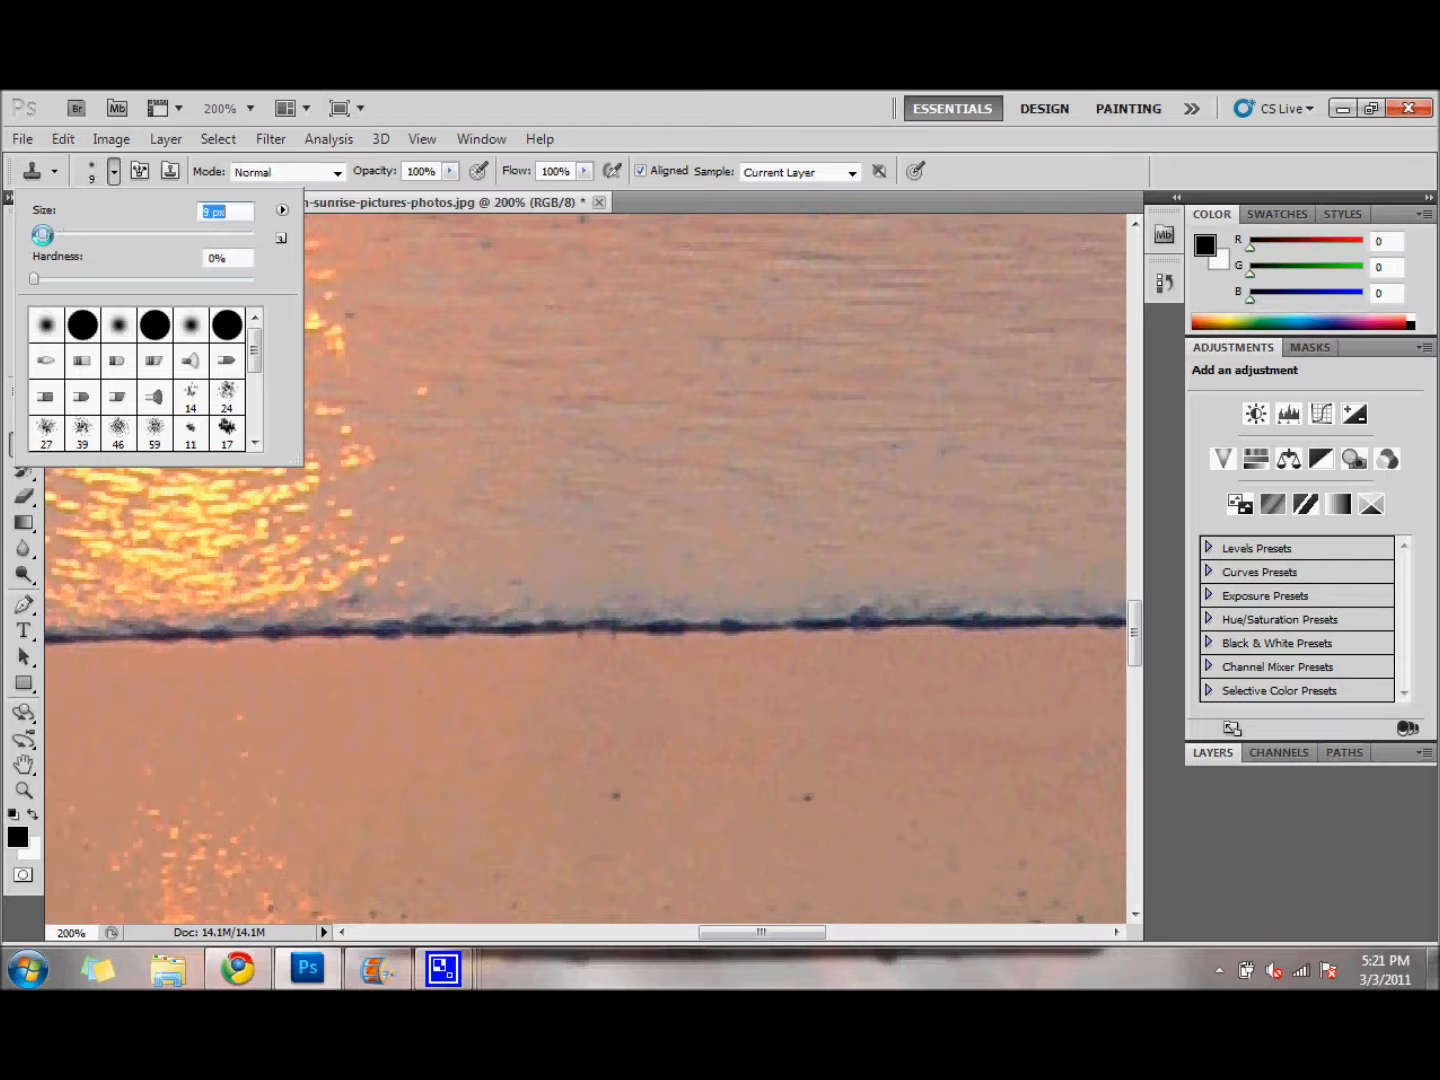
{"action": "left_click", "coordinate": [113, 171]}
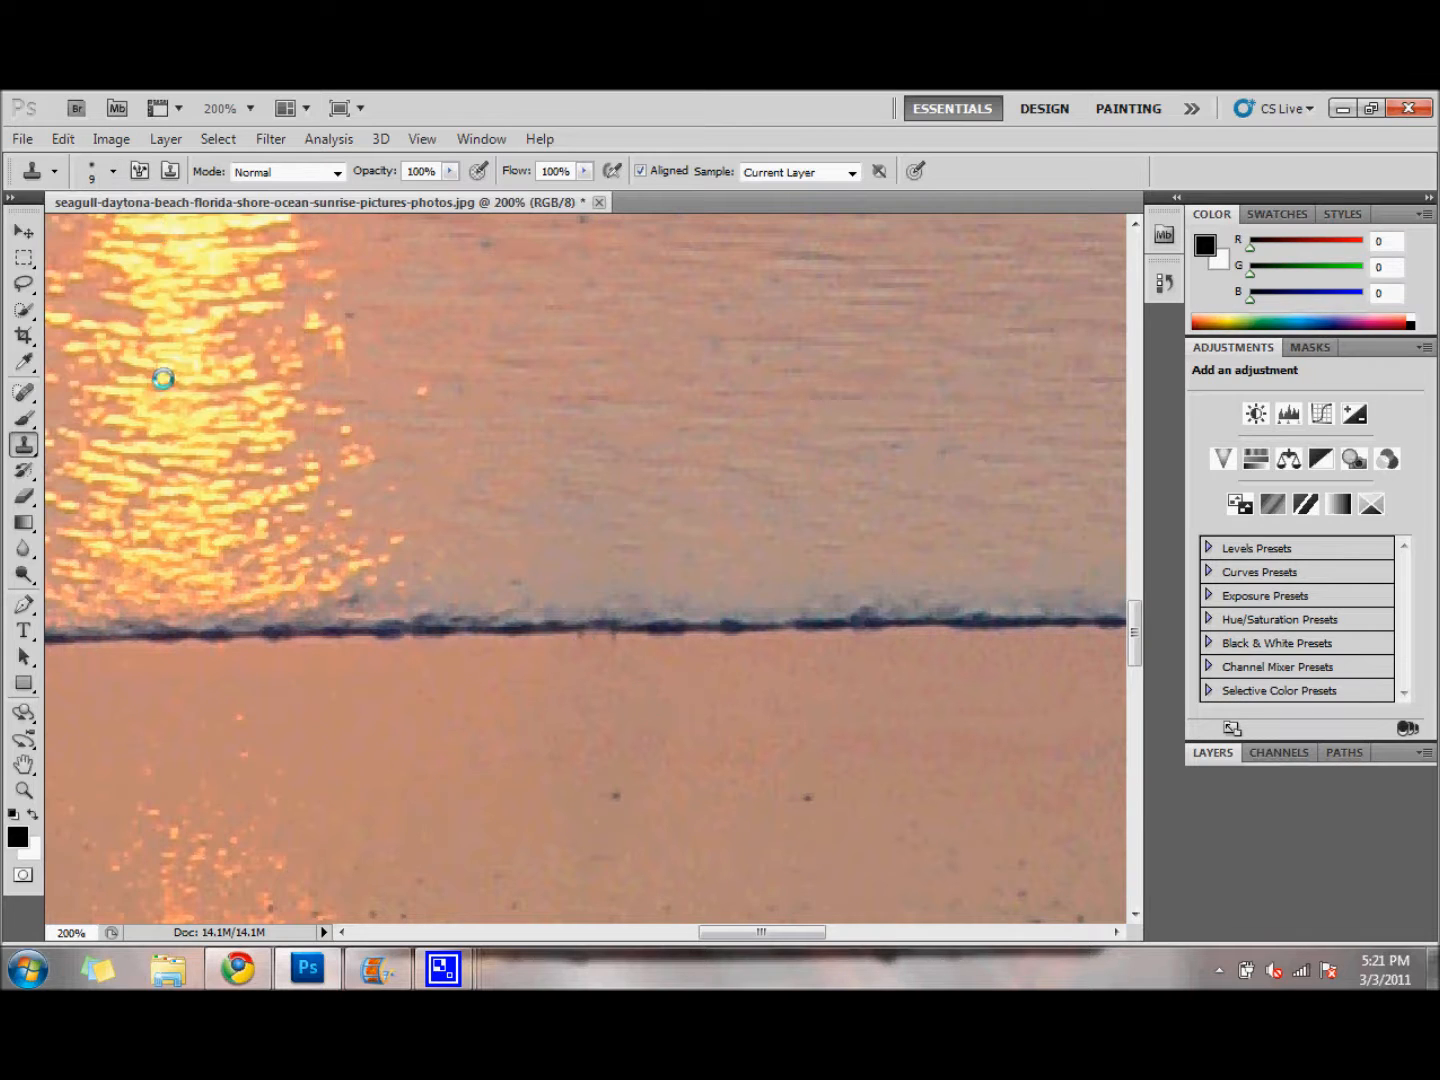
{"action": "left_click", "coordinate": [113, 171]}
{"action": "left_click_drag", "start_coordinate": [41, 234], "coordinate": [38, 235]}
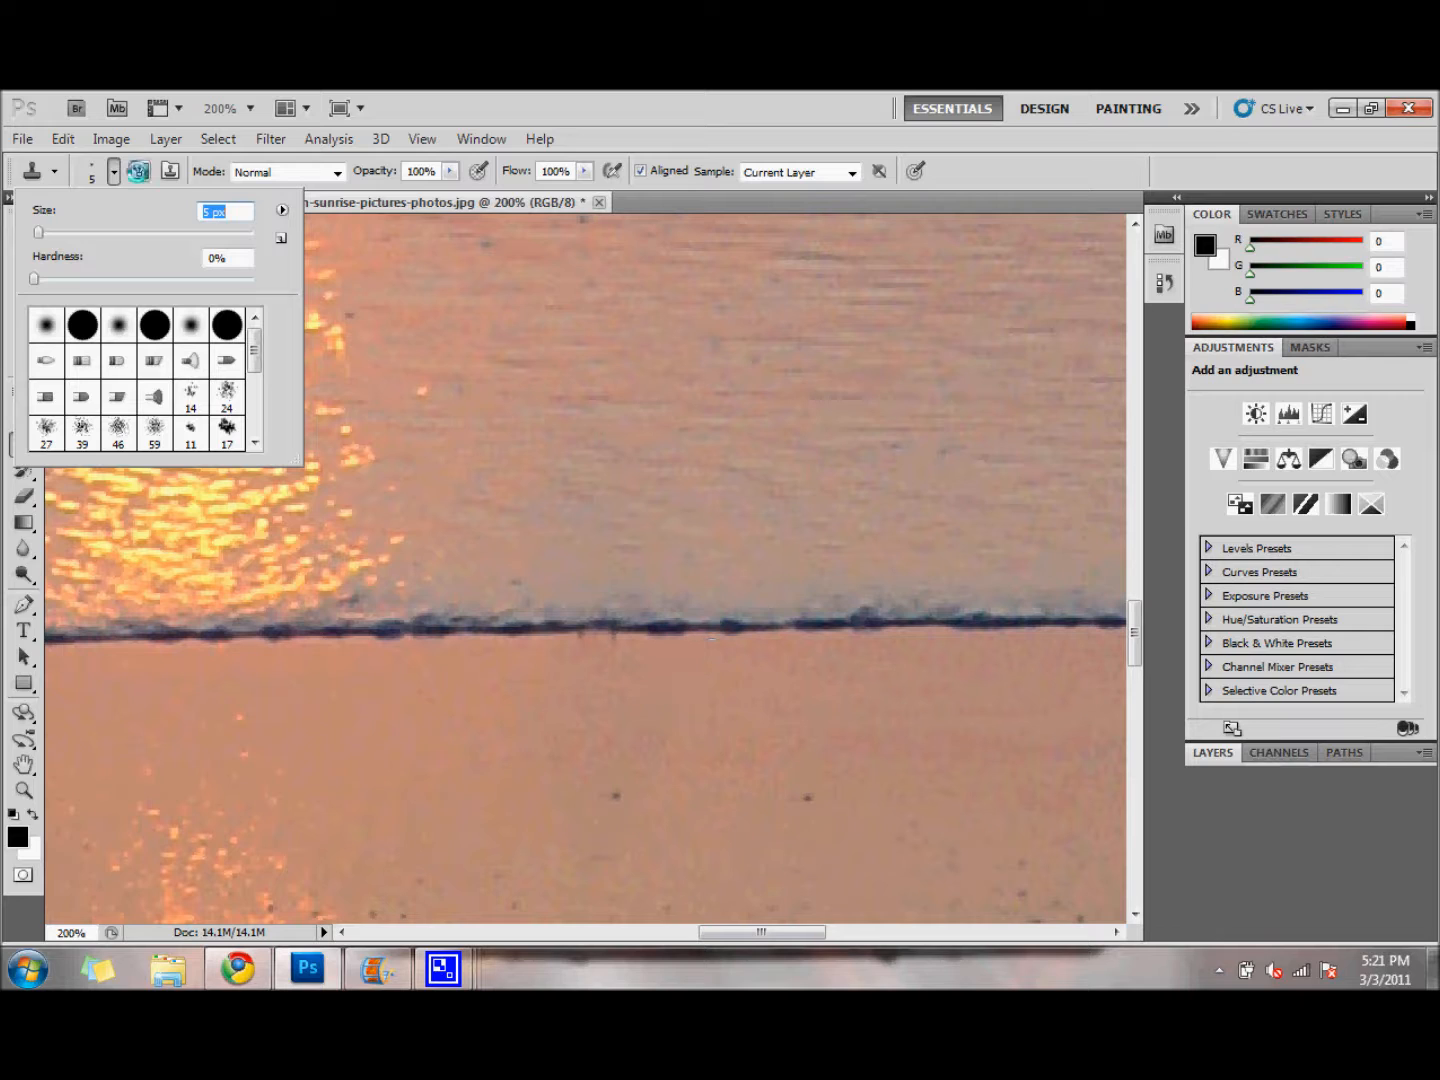
{"action": "left_click", "coordinate": [117, 171]}
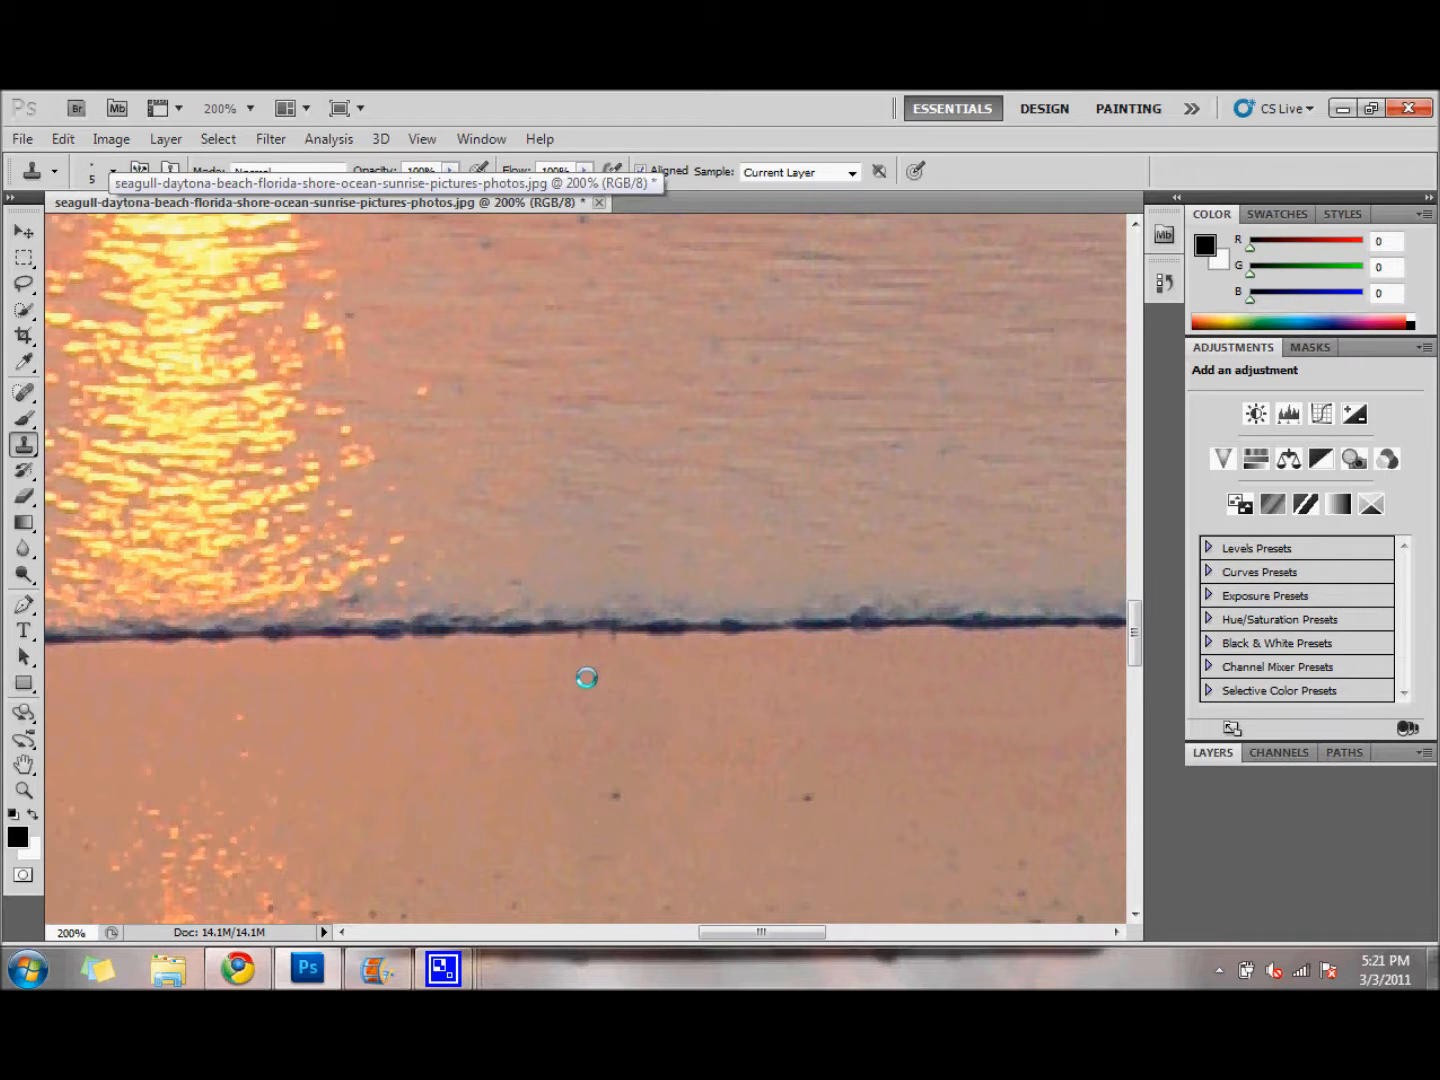
{"action": "mouse_move", "coordinate": [575, 641]}
{"action": "left_mouse_down"}
{"action": "mouse_move", "coordinate": [627, 688]}
{"action": "mouse_move", "coordinate": [611, 636]}
{"action": "left_mouse_up"}
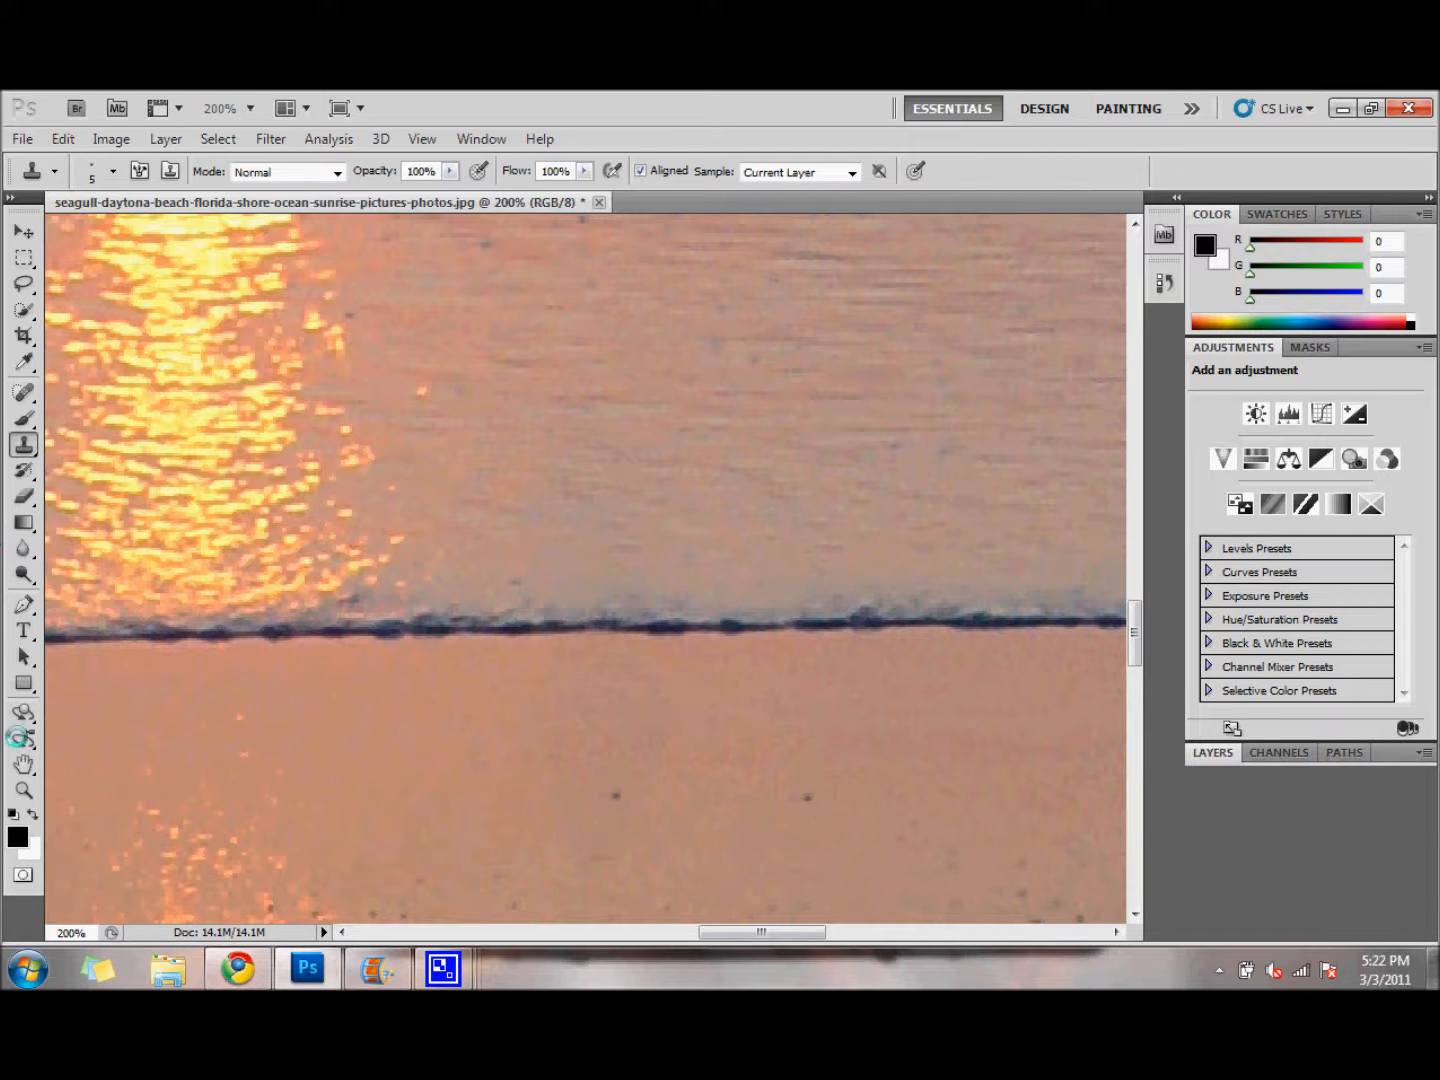
{"action": "left_click", "coordinate": [24, 789]}
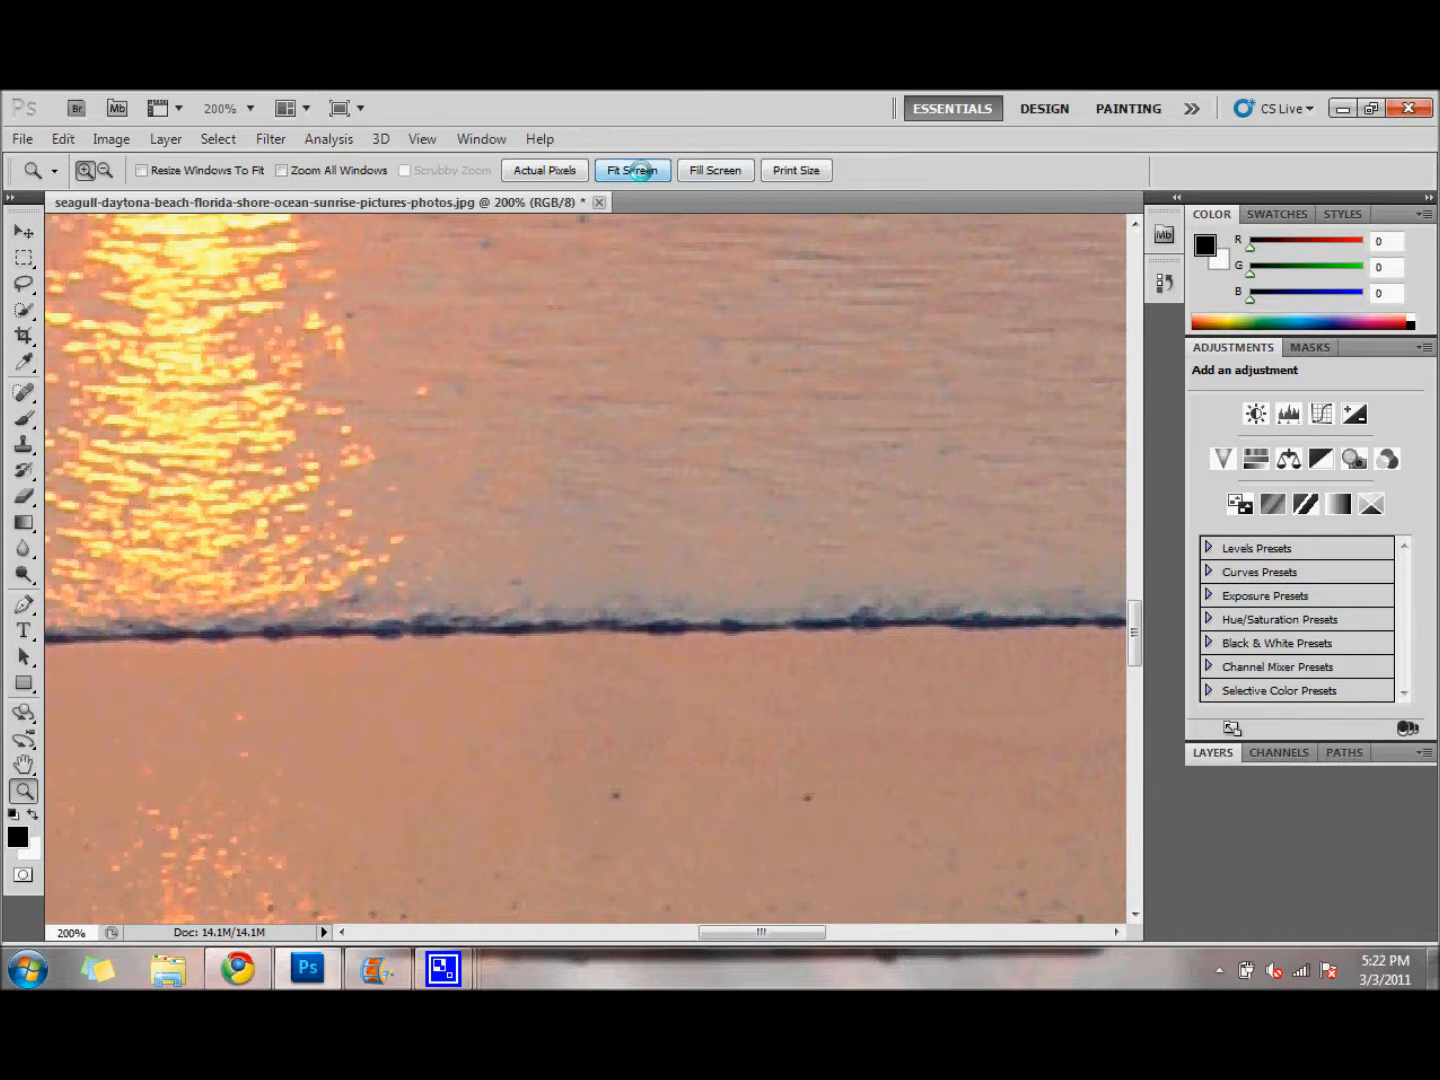
{"action": "left_click", "coordinate": [640, 171]}
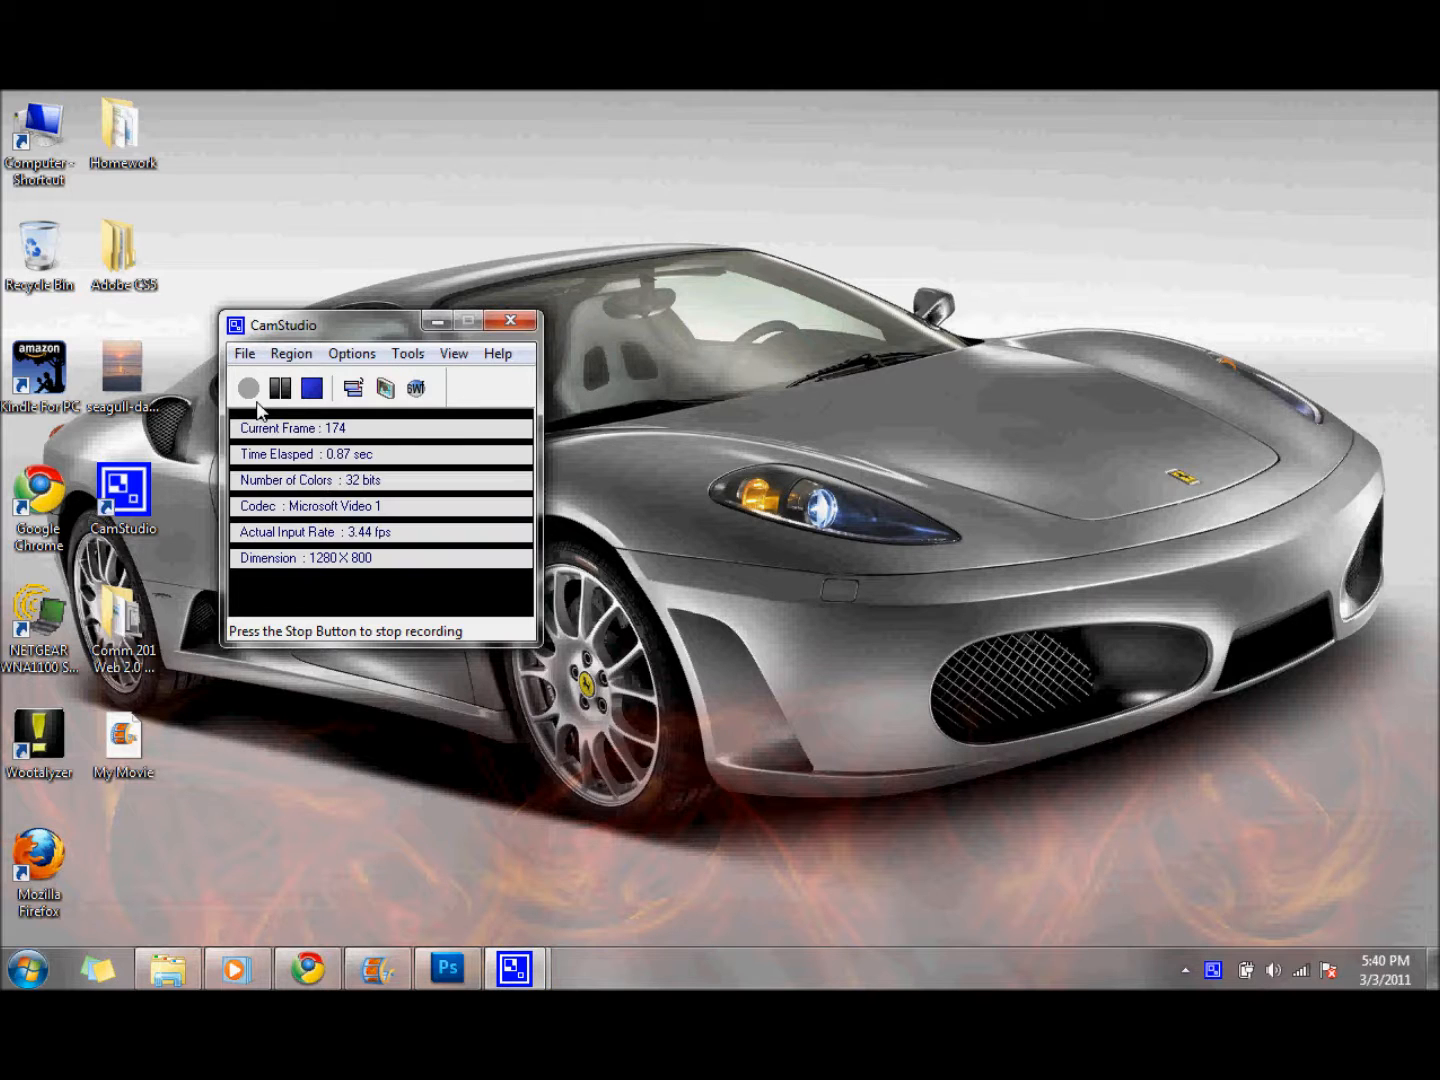
{"action": "left_click", "coordinate": [310, 390]}
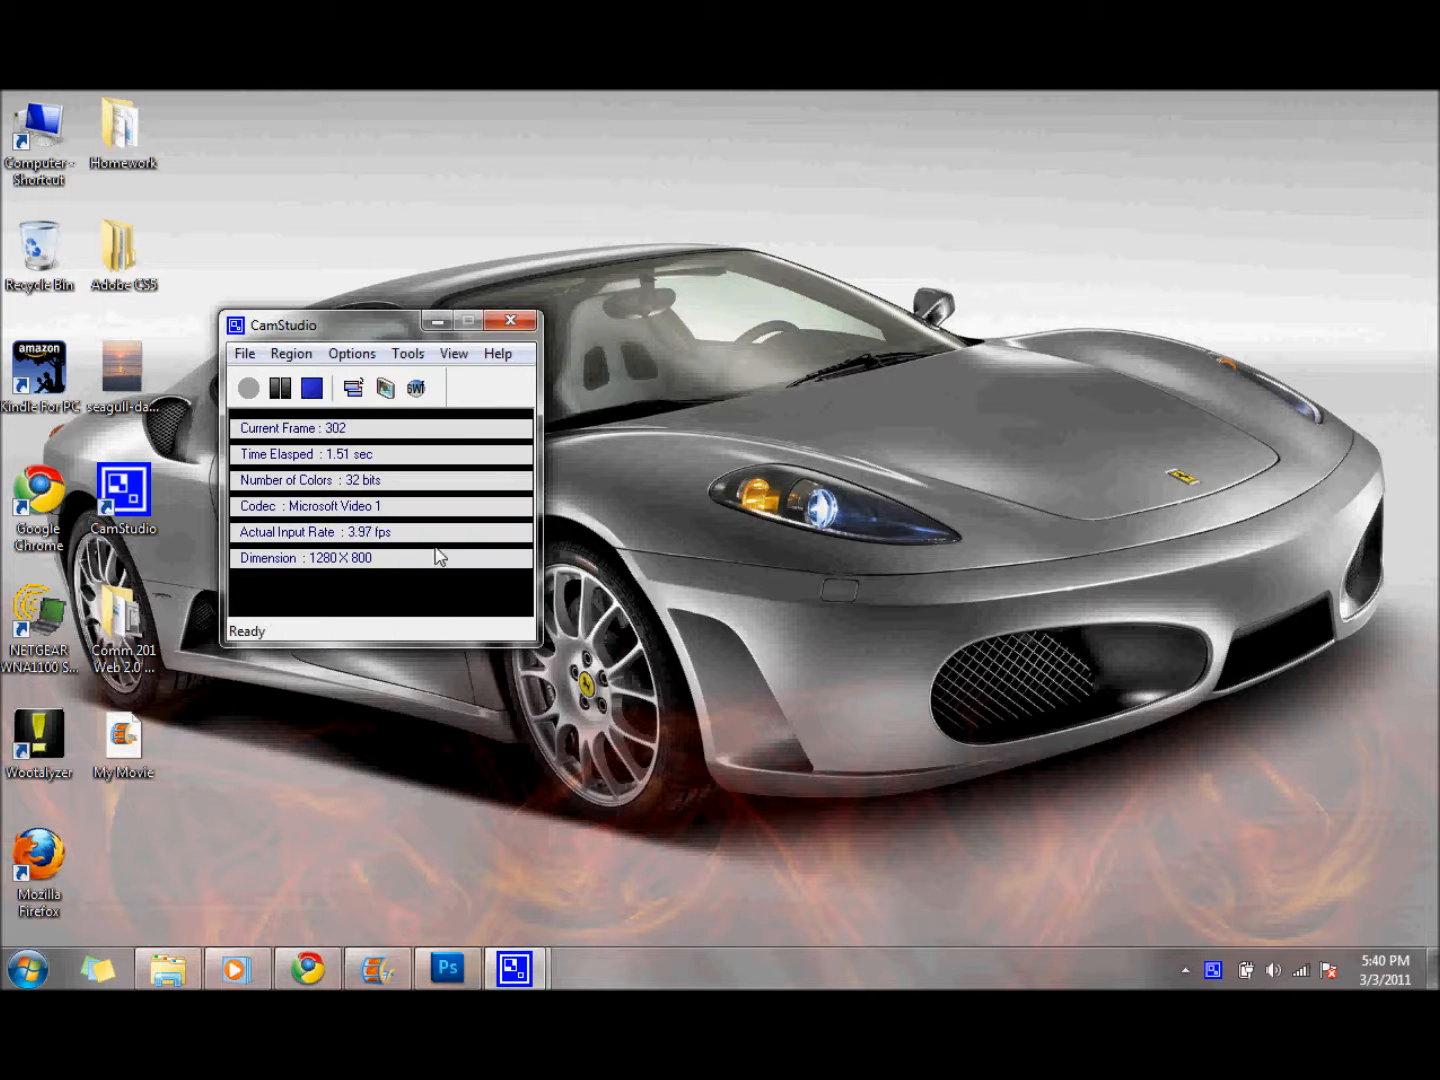
Switch to Photoshop and add a Black & White adjustment layer above the seagull photo, keeping Normal mode and 100% opacity
{"action": "left_click", "coordinate": [467, 966]}
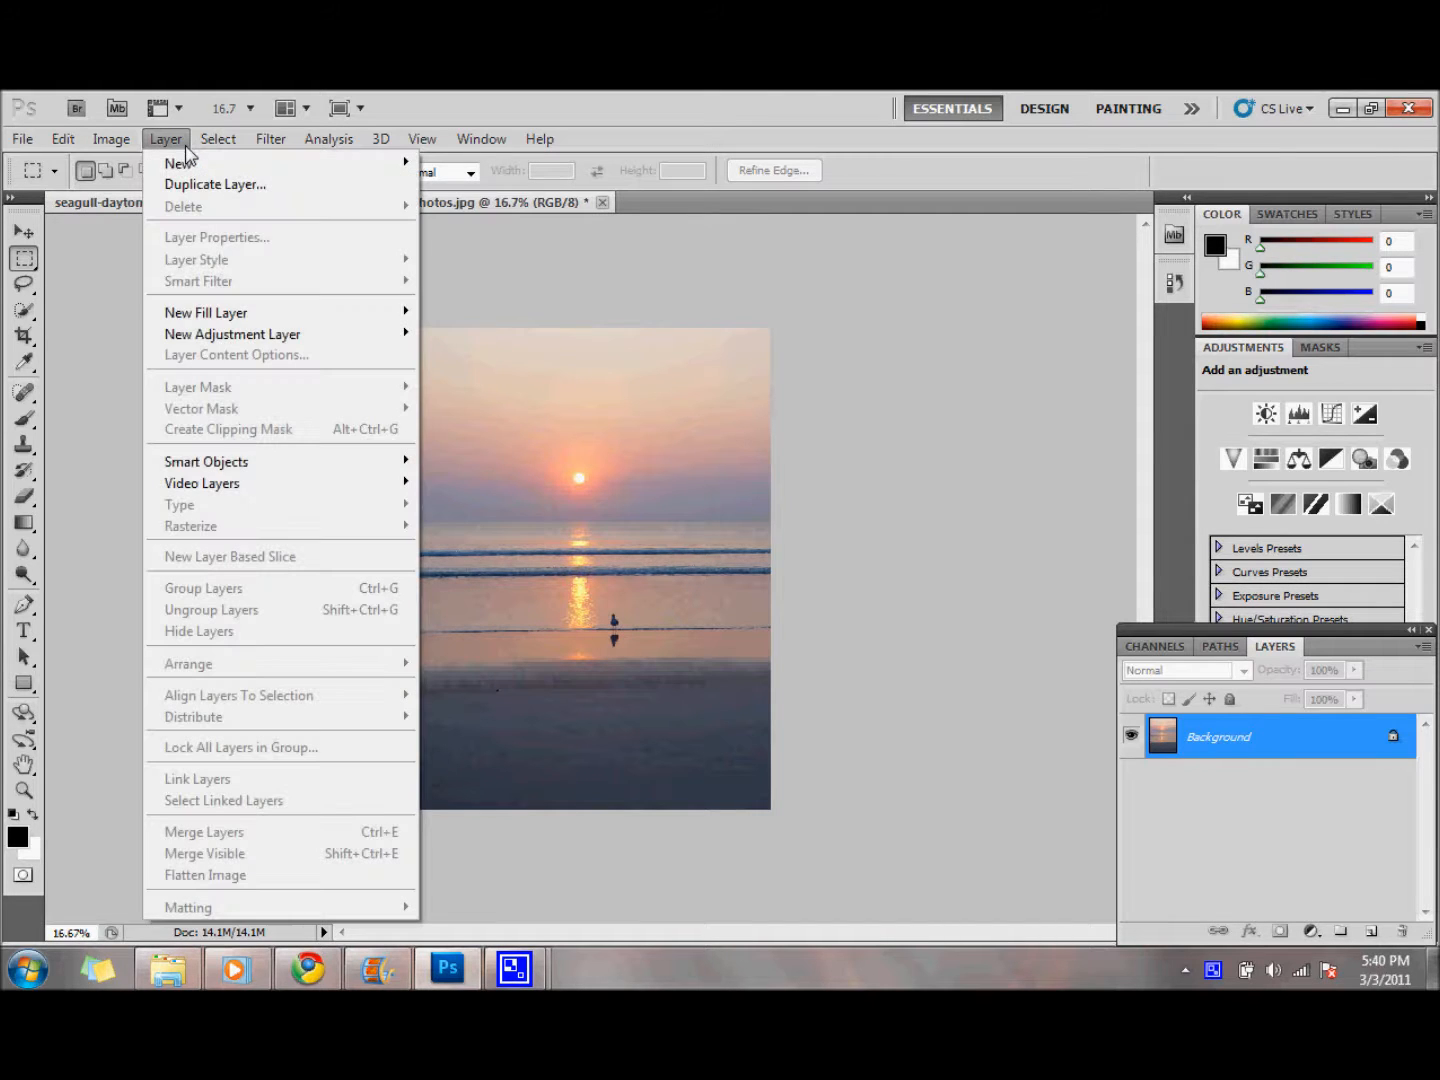
{"action": "mouse_move", "coordinate": [250, 336]}
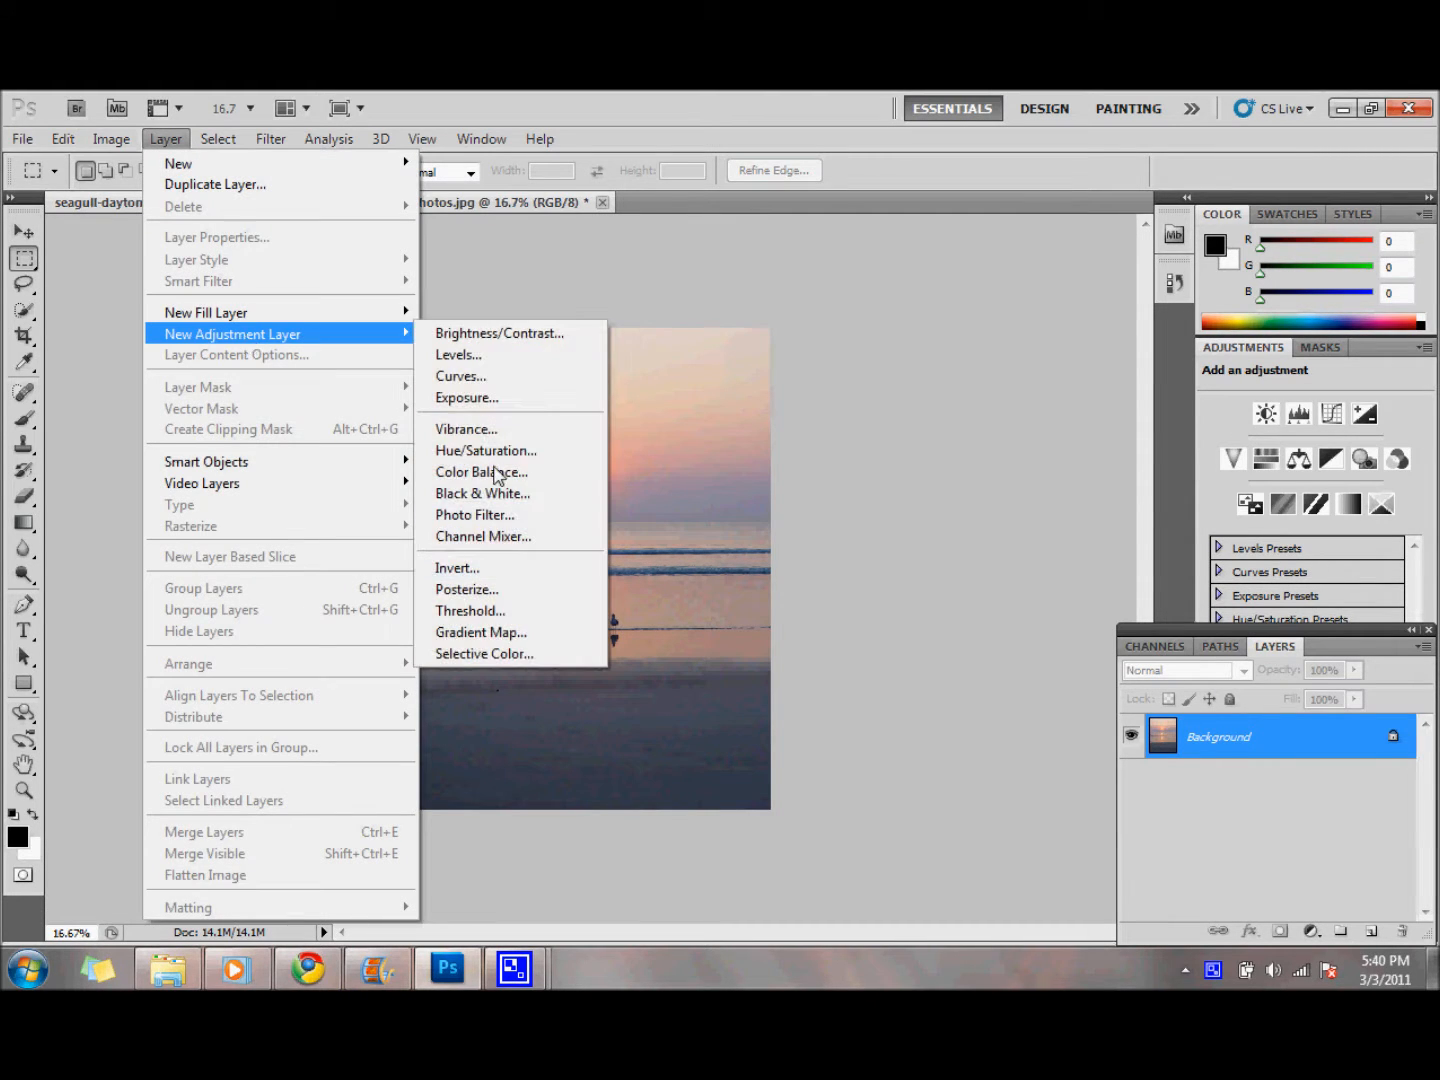
{"action": "left_click", "coordinate": [499, 493]}
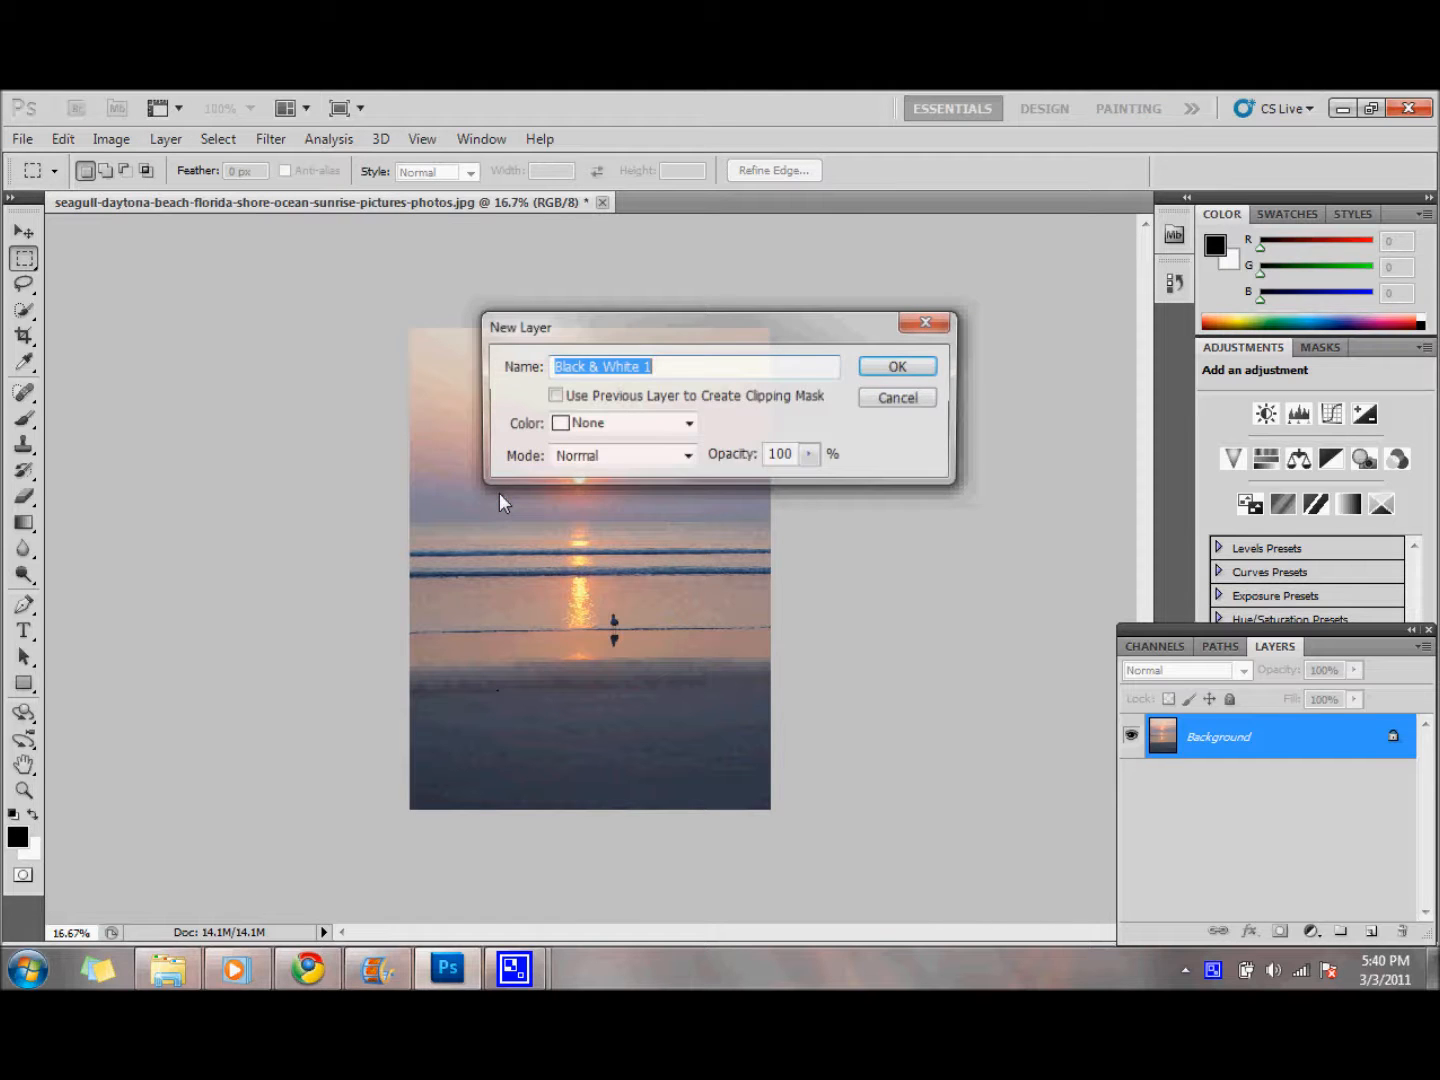
{"action": "left_click", "coordinate": [898, 368]}
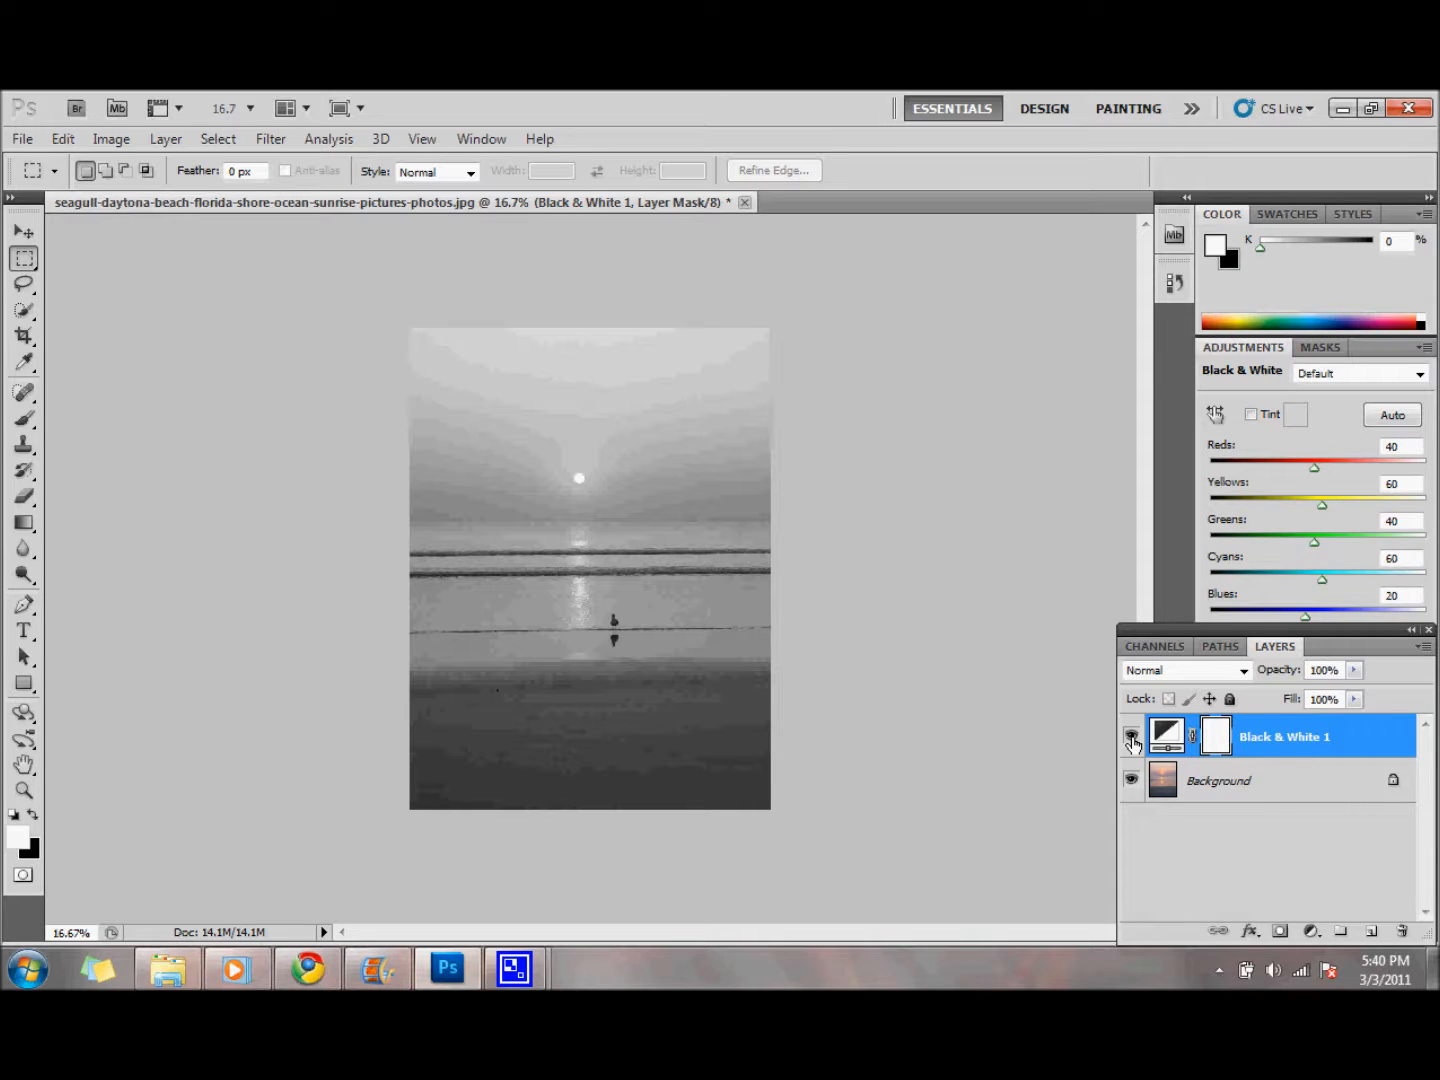
Hide and show the Black & White adjustment layer twice to compare the photo with and without it, leaving it shown
{"action": "left_click", "coordinate": [1131, 738]}
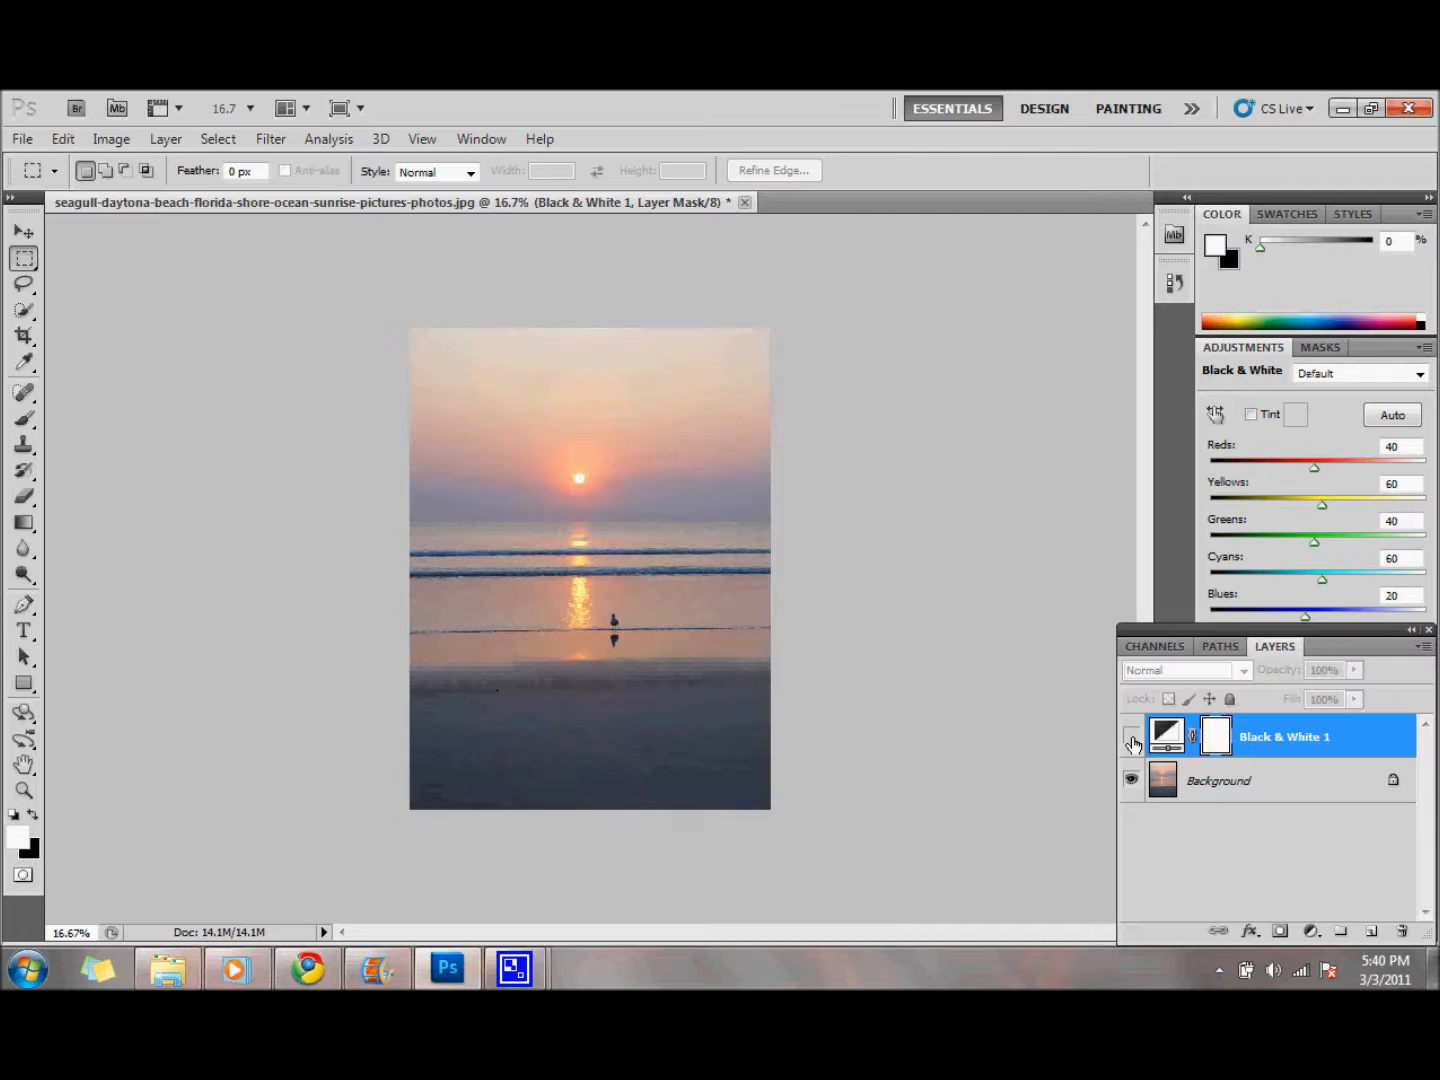
{"action": "left_click", "coordinate": [1131, 738]}
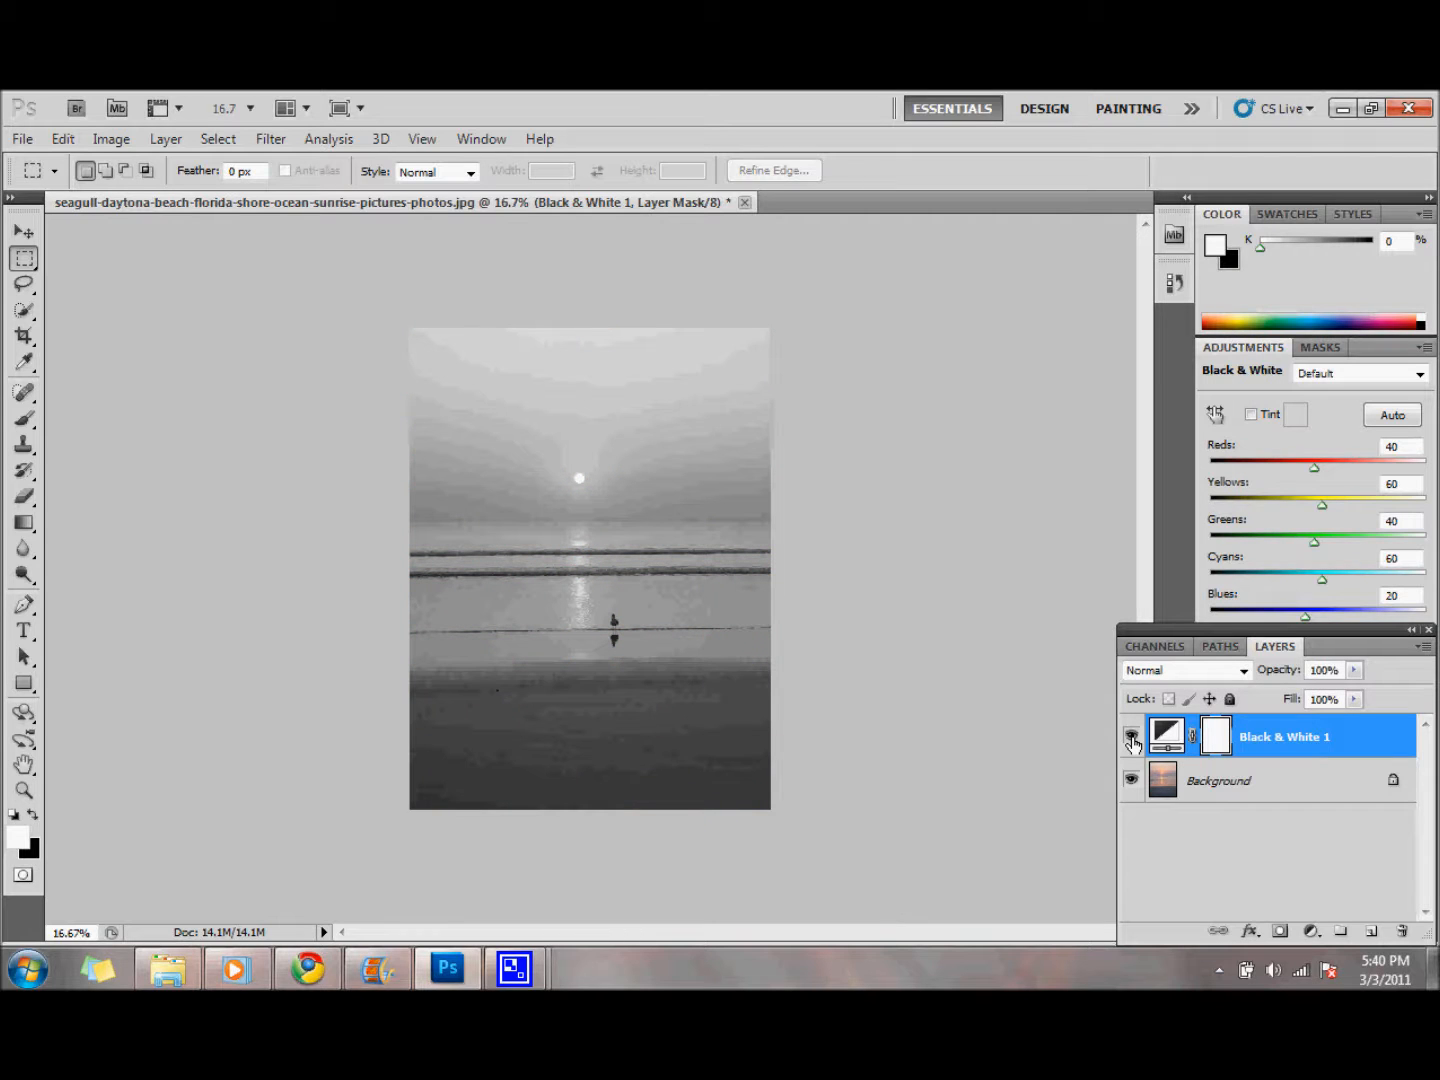
{"action": "left_click", "coordinate": [1131, 738]}
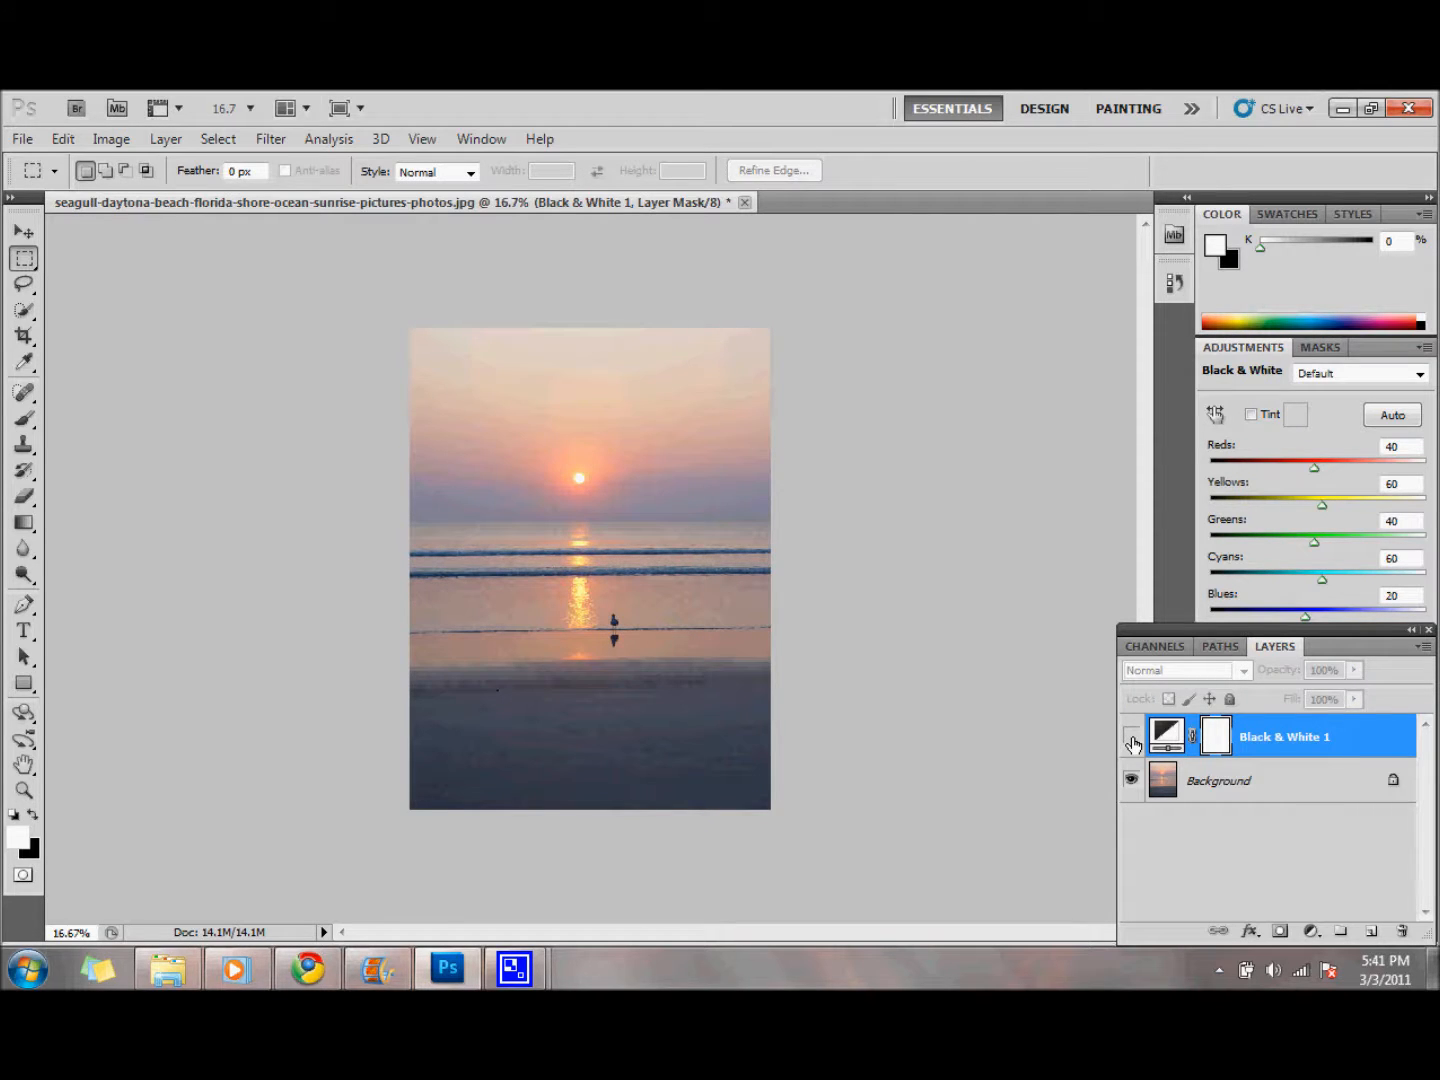
{"action": "left_click", "coordinate": [1132, 739]}
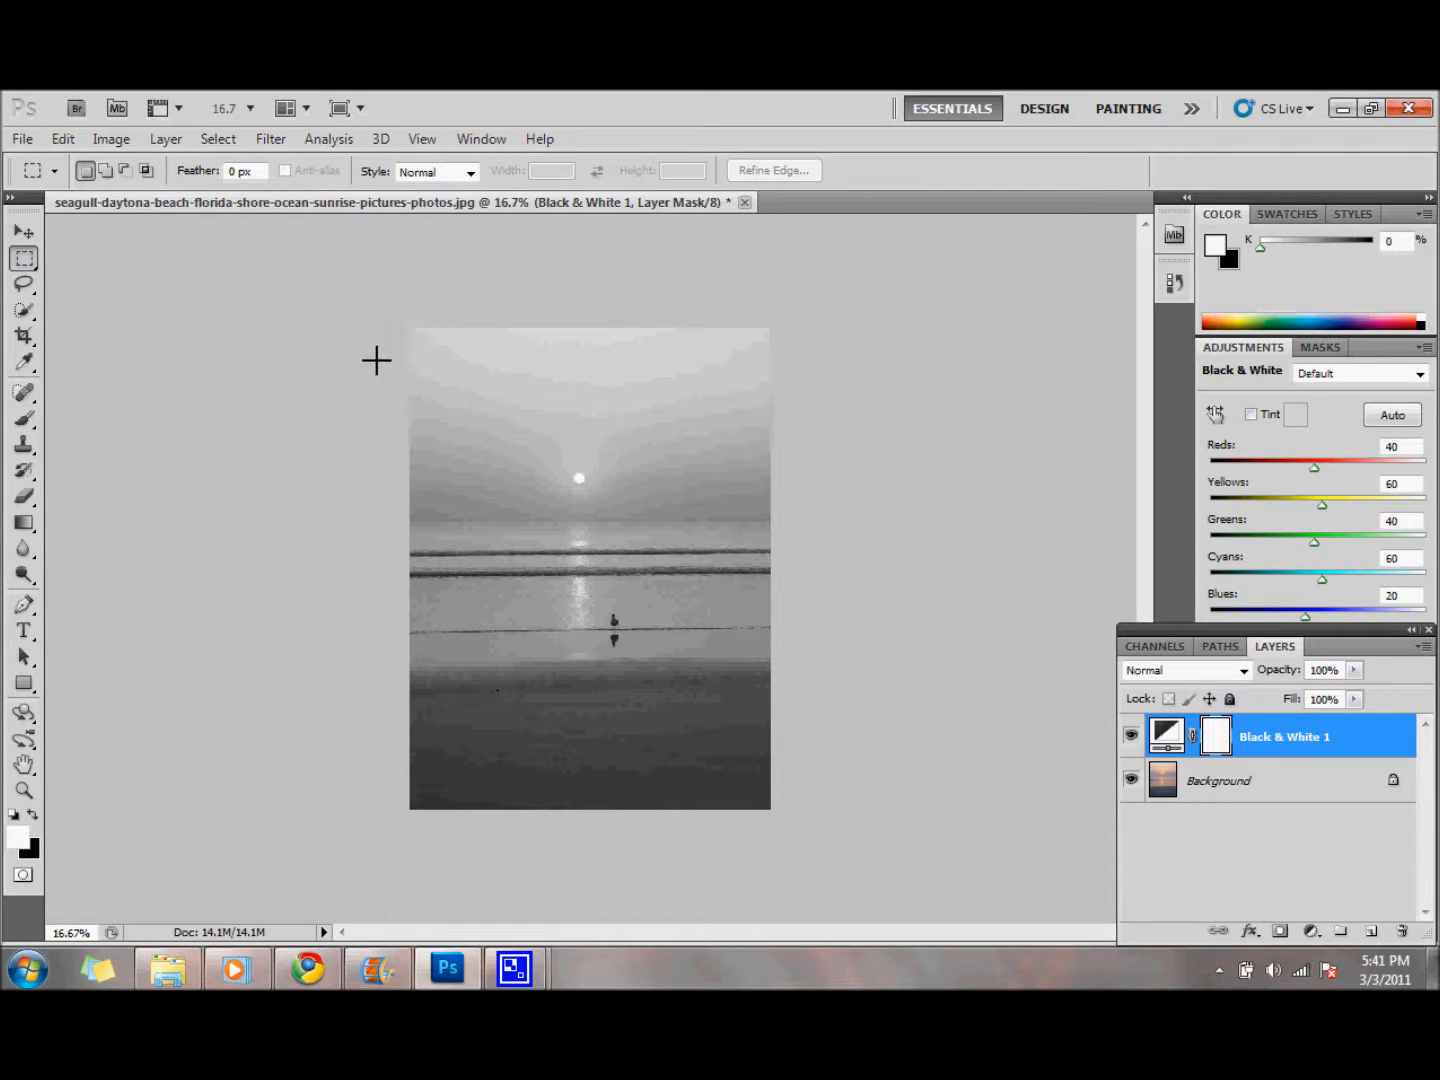
Select the whole sky down to the horizon, clear that area from the Black & White layer's mask, and drop the selection
{"action": "left_click_drag", "start_coordinate": [410, 328], "coordinate": [781, 524]}
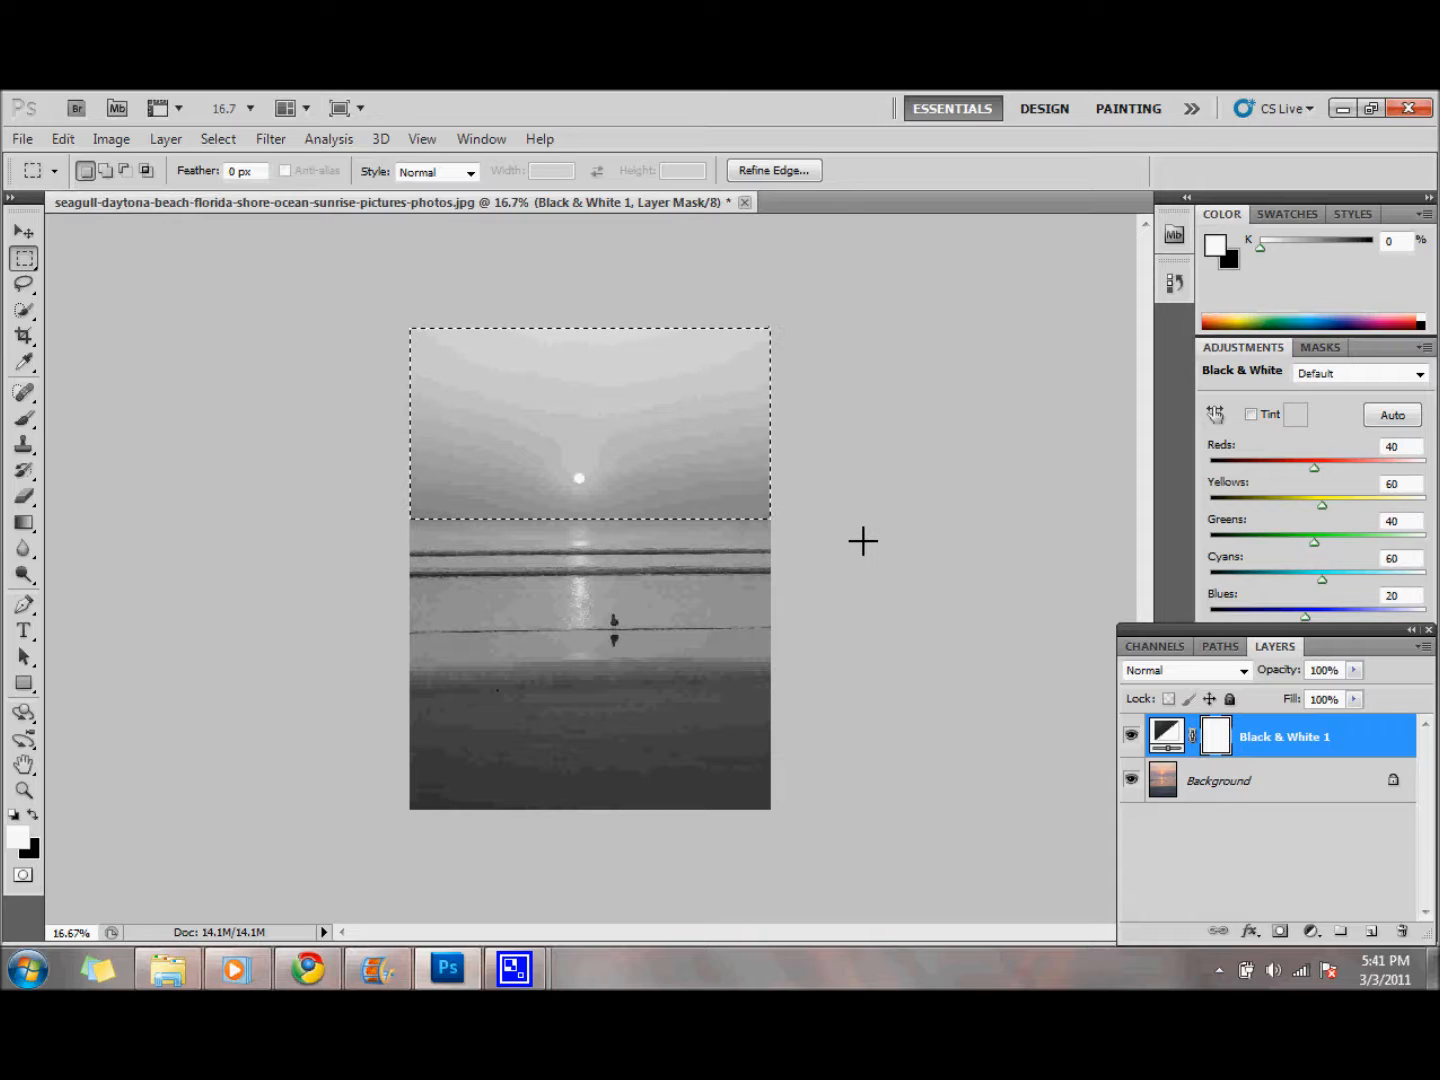
{"action": "key", "text": "Delete"}
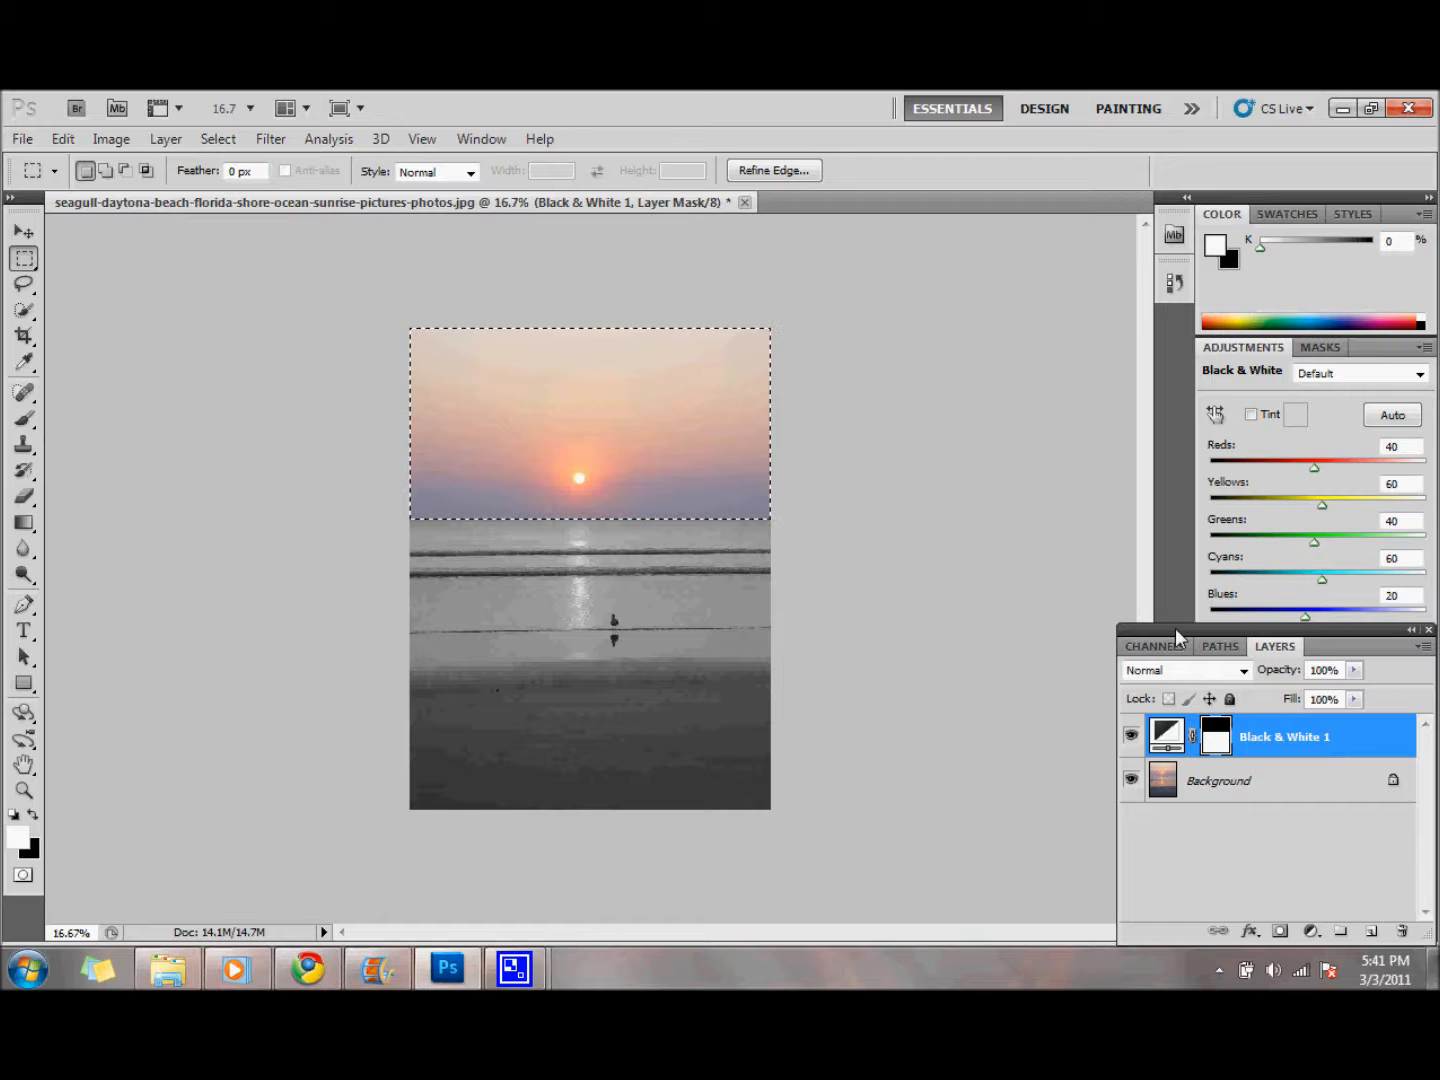
{"action": "left_click_drag", "start_coordinate": [1187, 630], "coordinate": [1188, 624]}
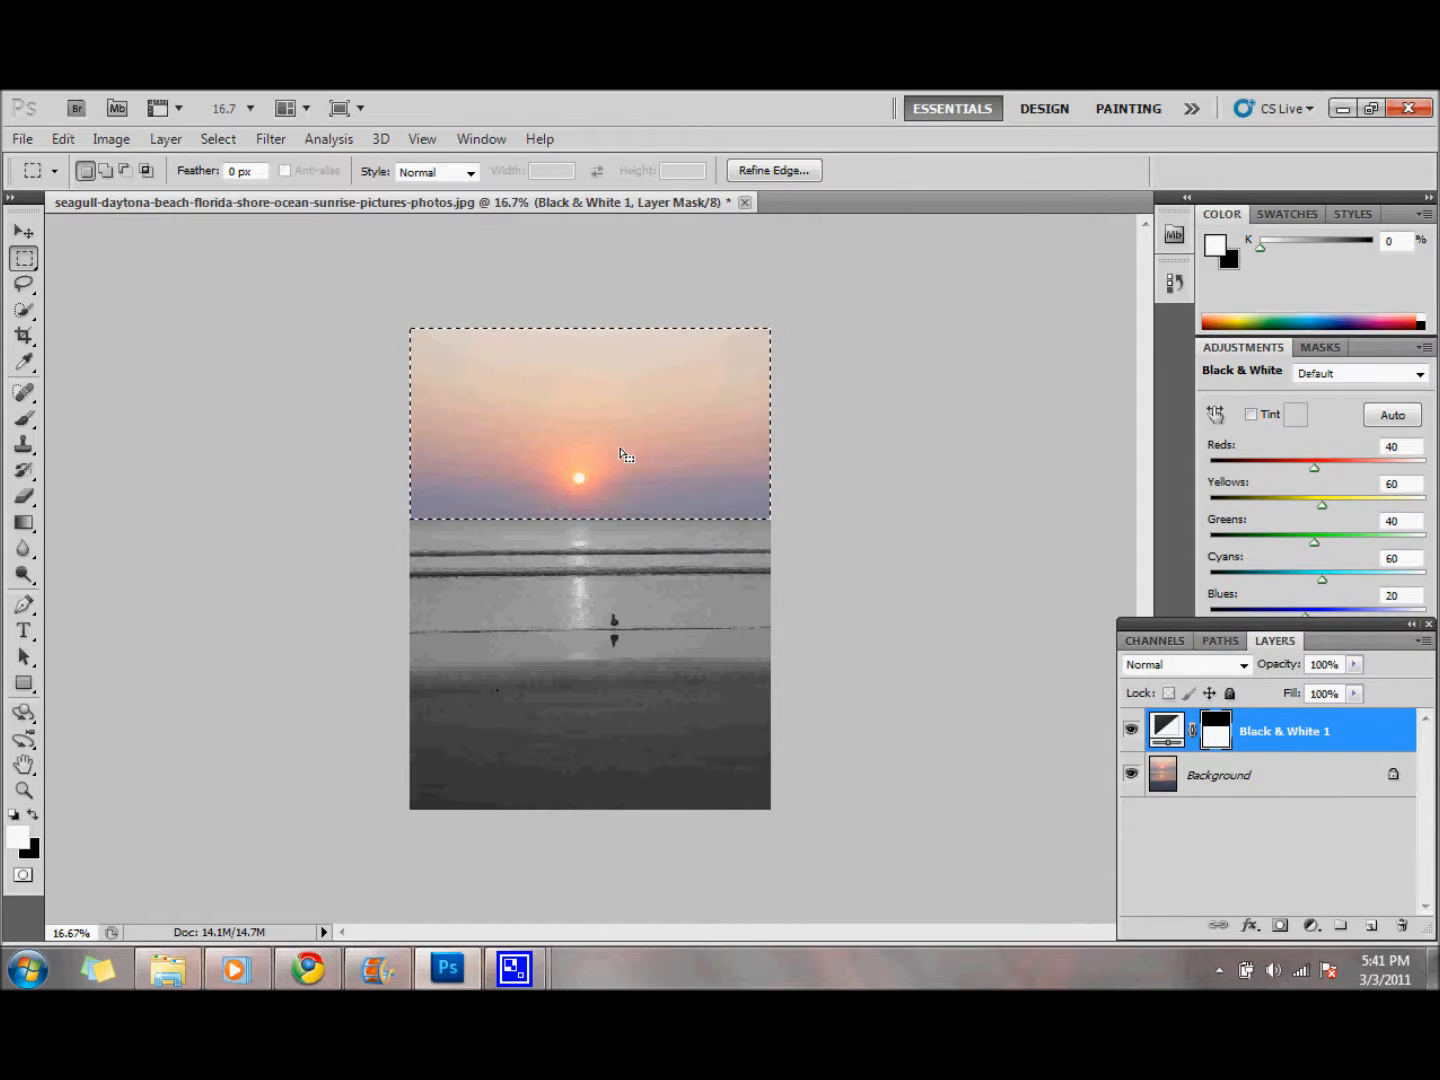
{"action": "left_click", "coordinate": [672, 535]}
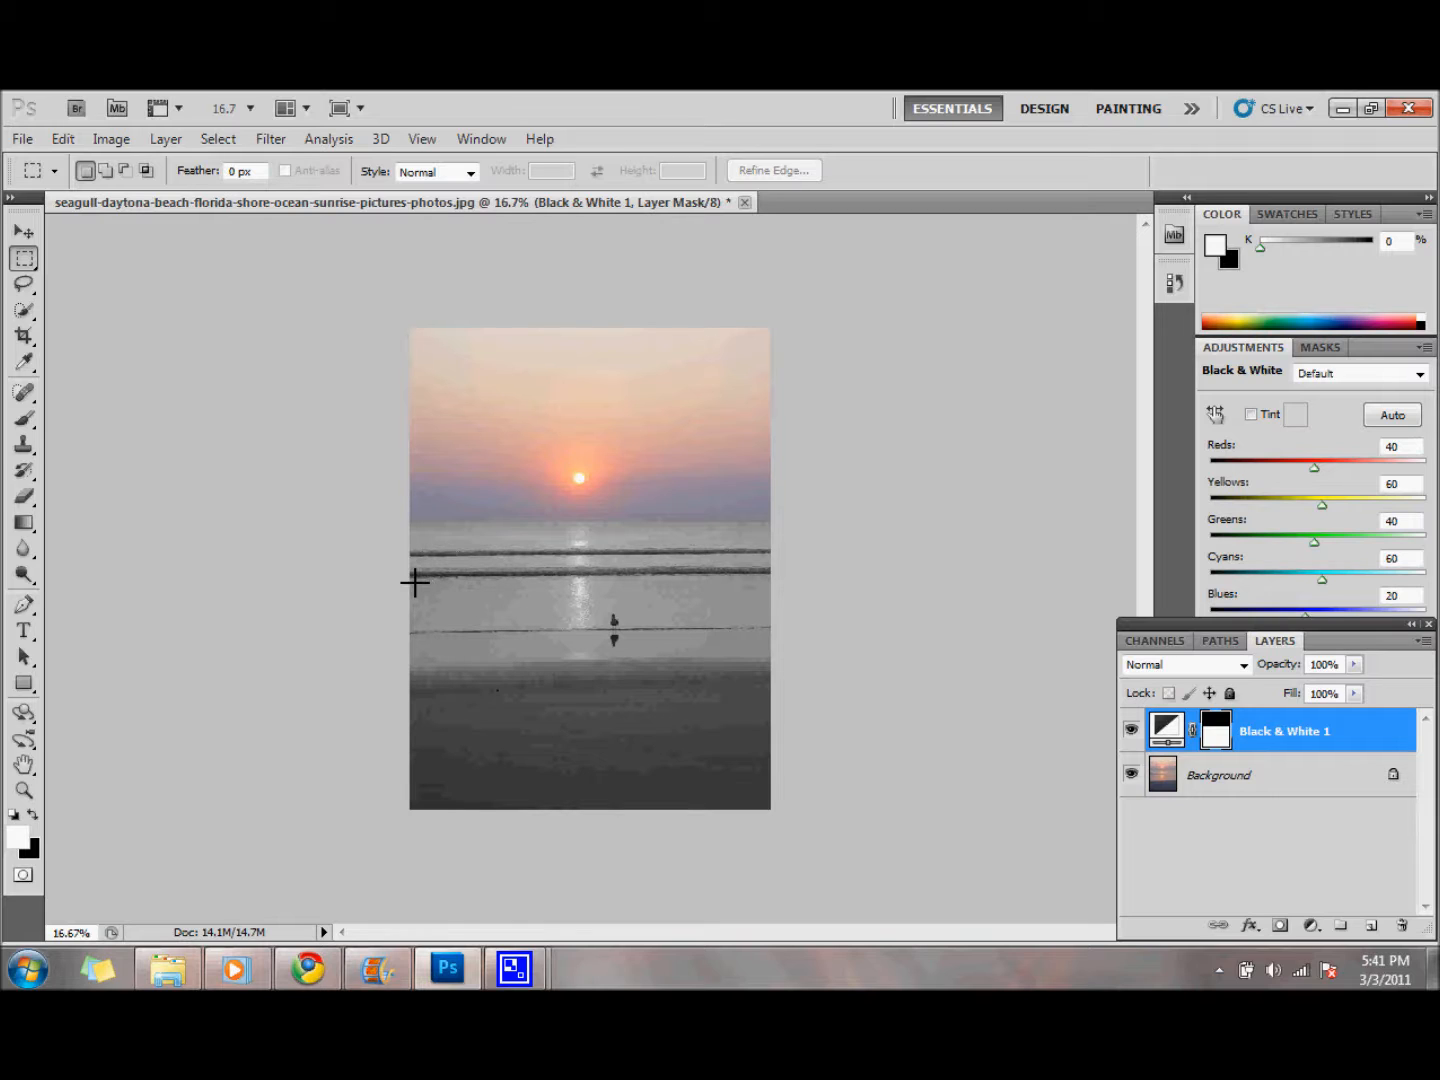
Clear the water strip between the second wave and the shoreline from the Black & White mask, make the Background layer active, and deselect
{"action": "left_click_drag", "start_coordinate": [415, 580], "coordinate": [790, 636]}
{"action": "key", "text": "Delete"}
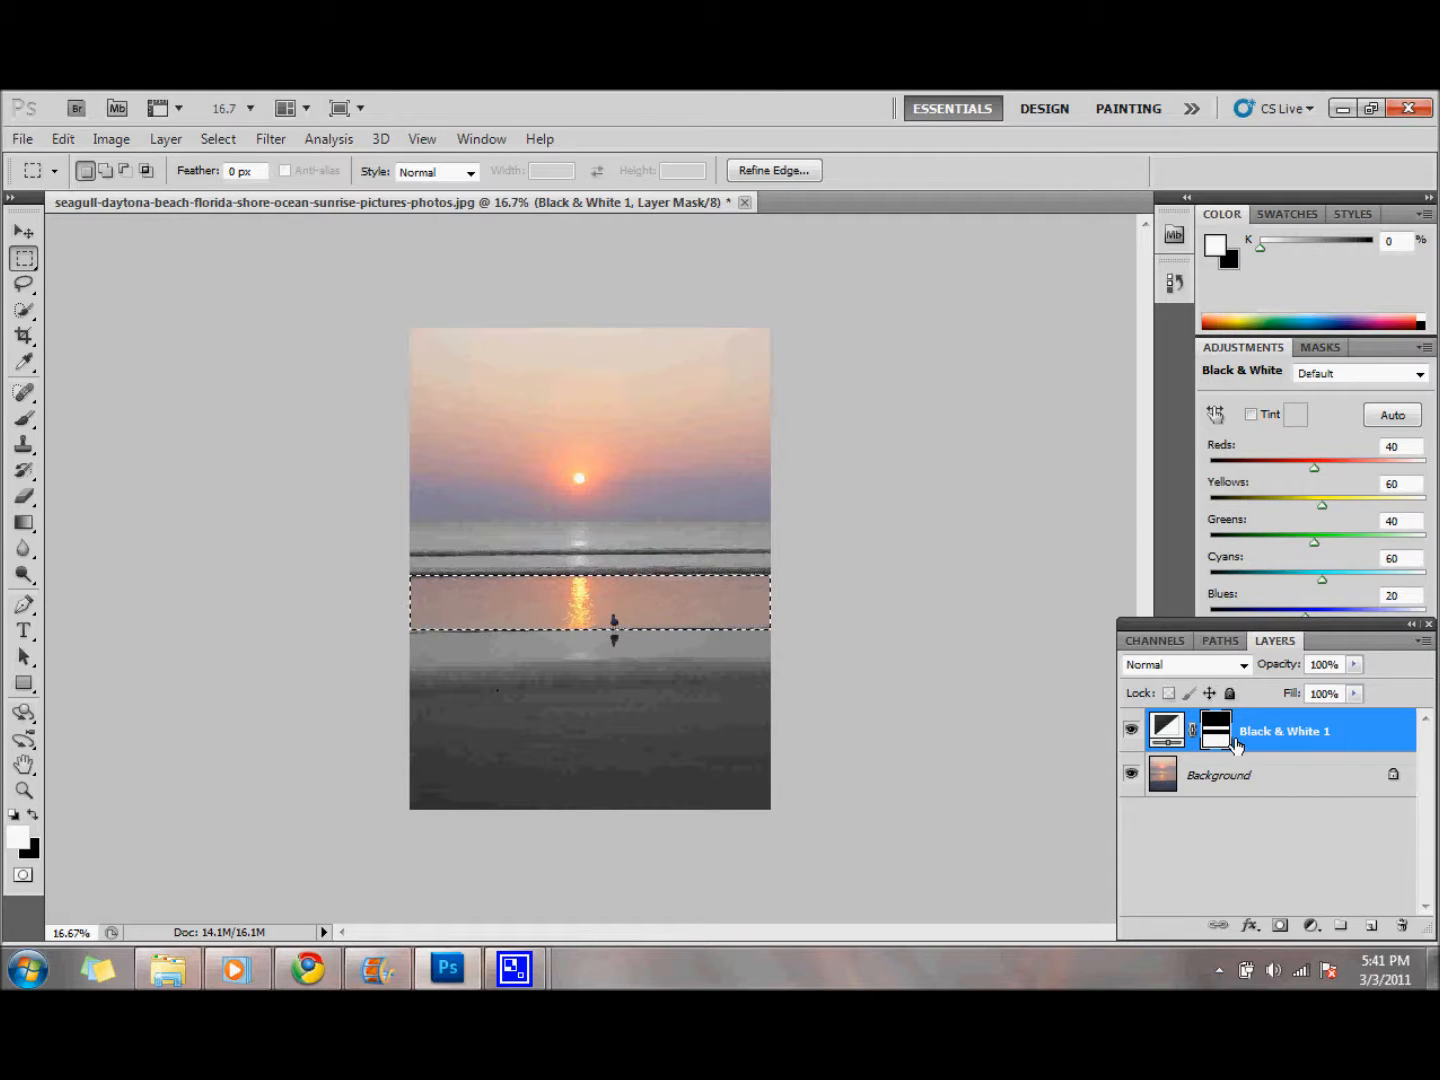
{"action": "left_click", "coordinate": [1238, 778]}
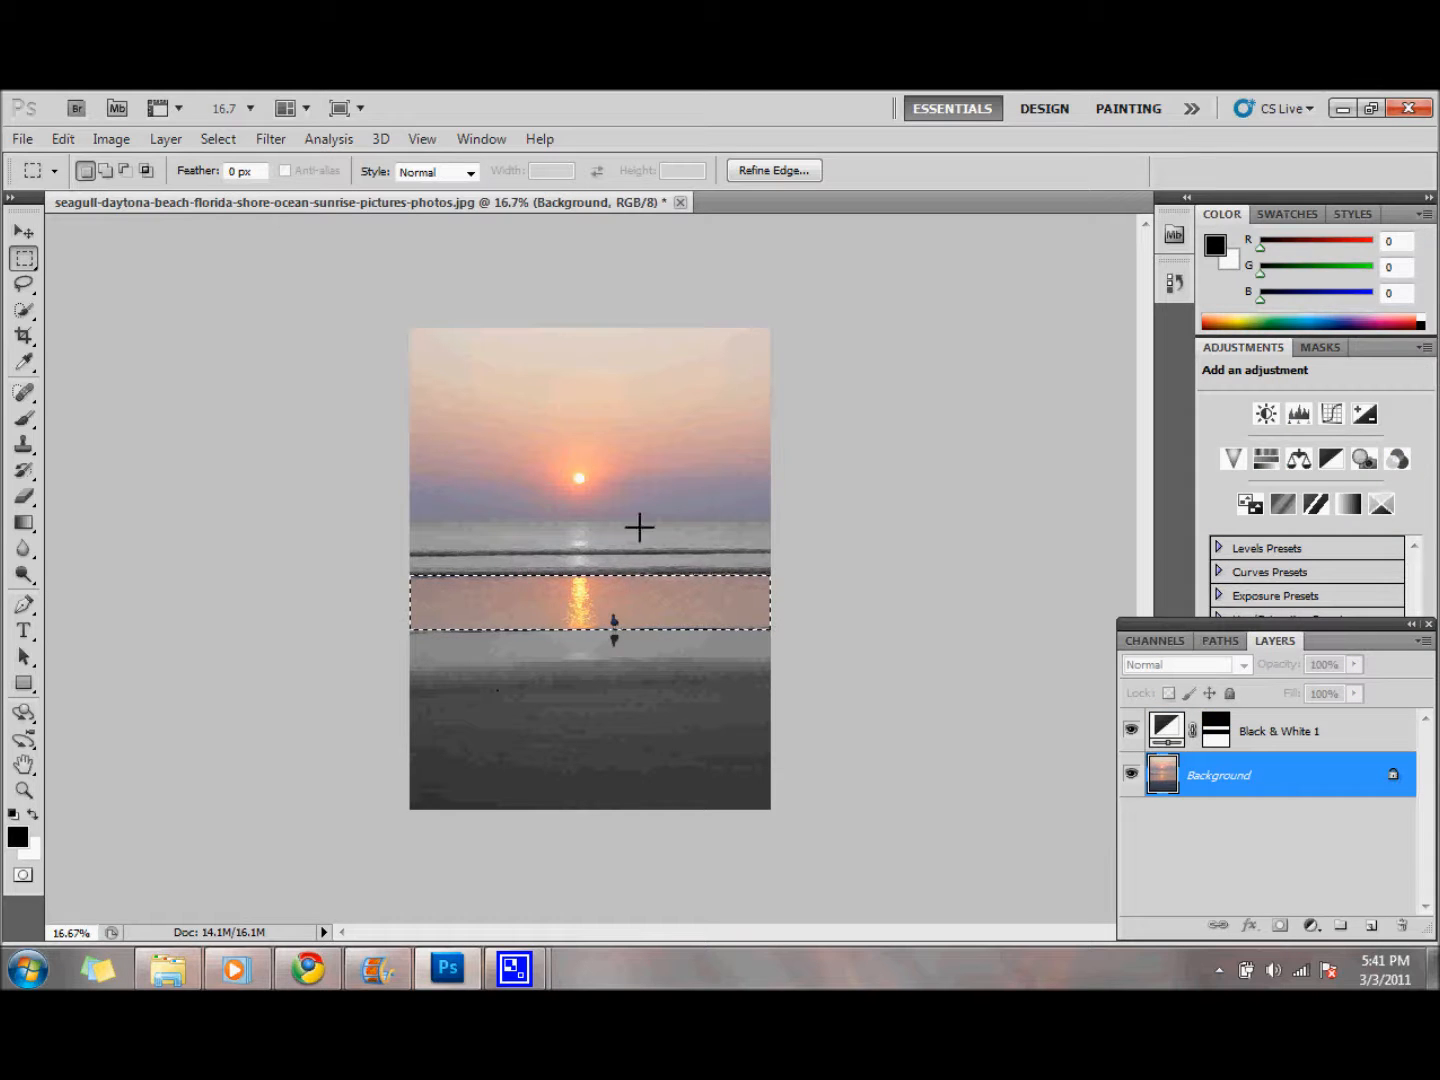
{"action": "left_click", "coordinate": [706, 665]}
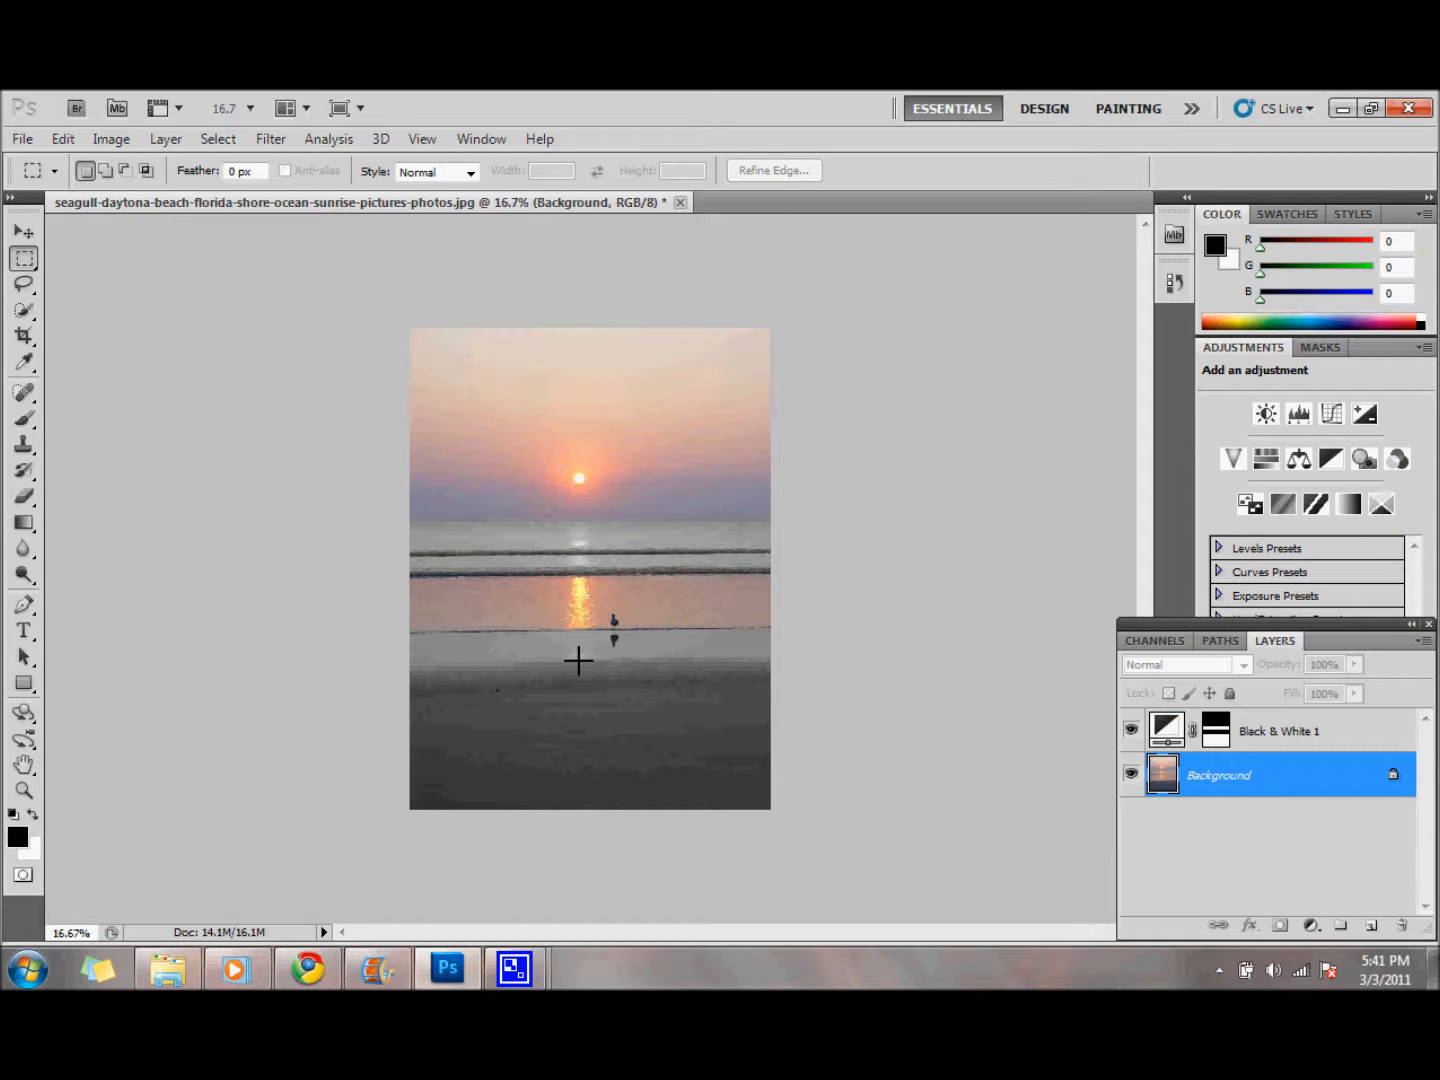